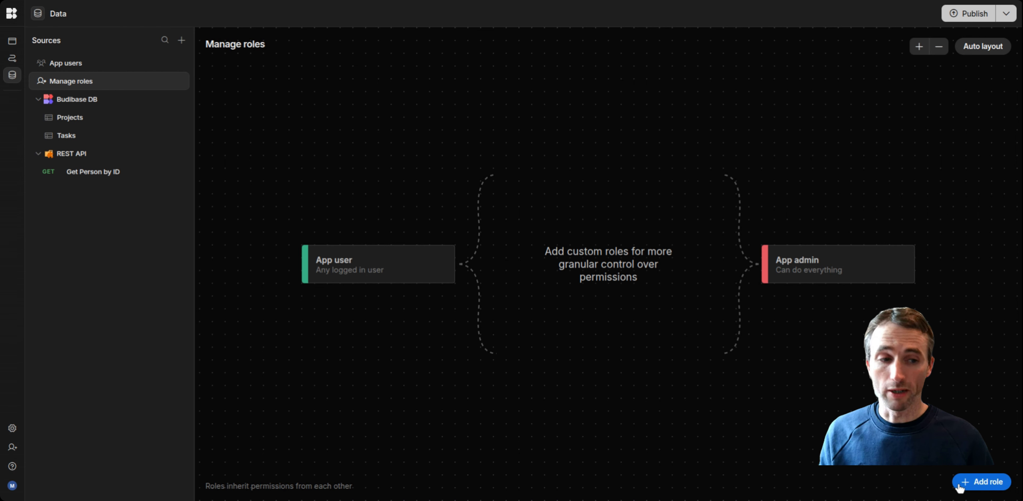
Step: Add a custom role named Approver and give it an orange color
{"action": "left_click", "coordinate": [984, 482]}
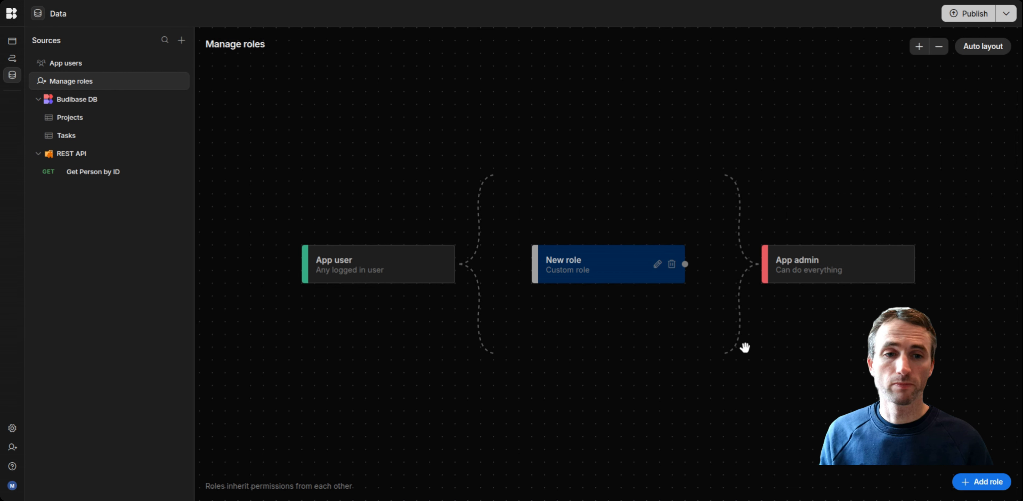
{"action": "left_click", "coordinate": [658, 265]}
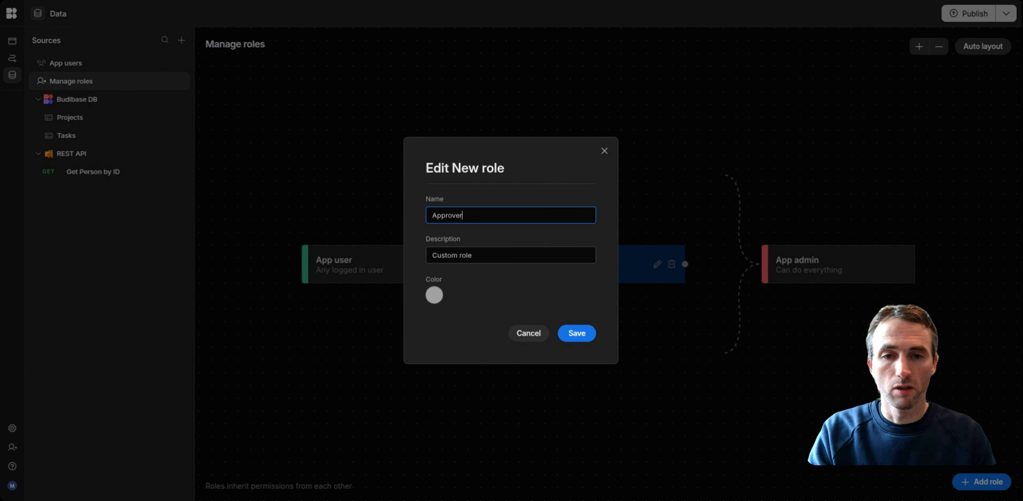
{"action": "left_click", "coordinate": [434, 296]}
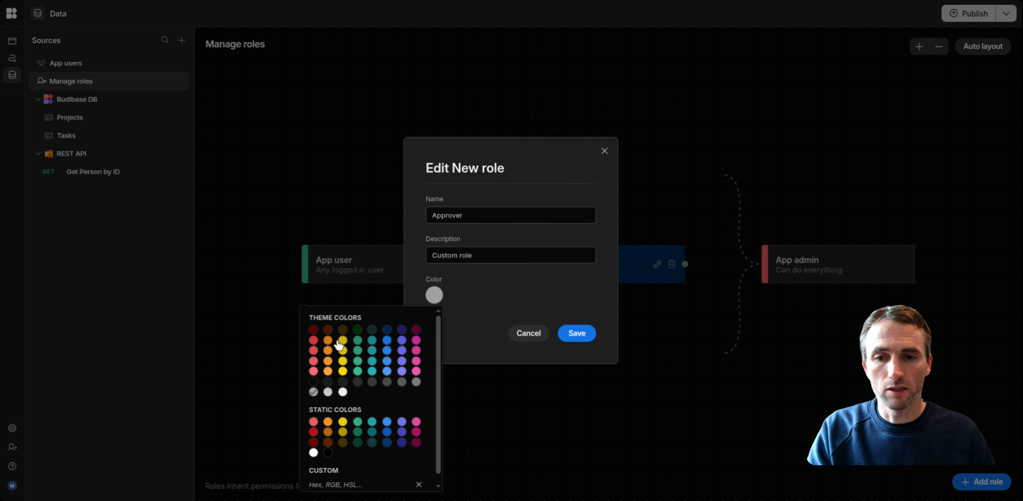
{"action": "left_click", "coordinate": [329, 343]}
{"action": "left_click", "coordinate": [581, 335]}
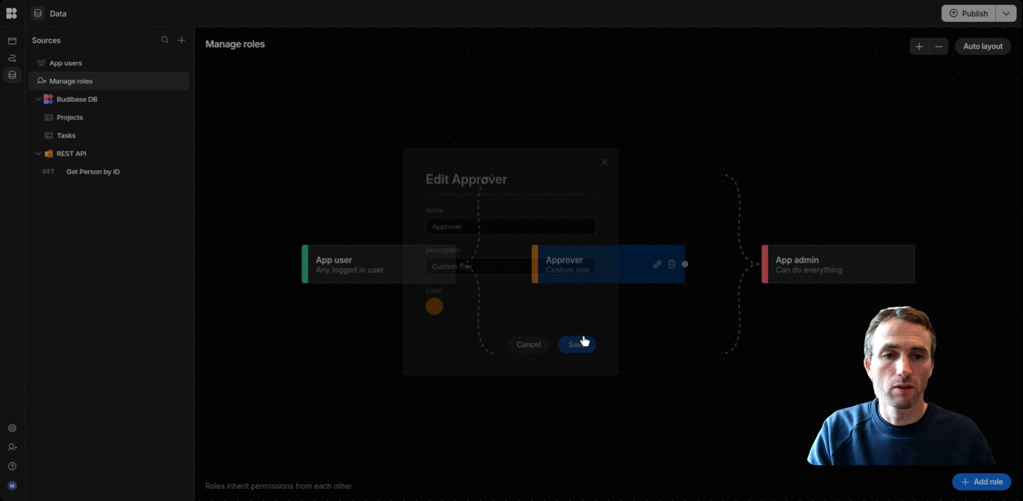
Step: Add a second custom role named Manager in dark magenta and connect Approver to it so that it inherits Approver's permissions
{"action": "left_click", "coordinate": [984, 482]}
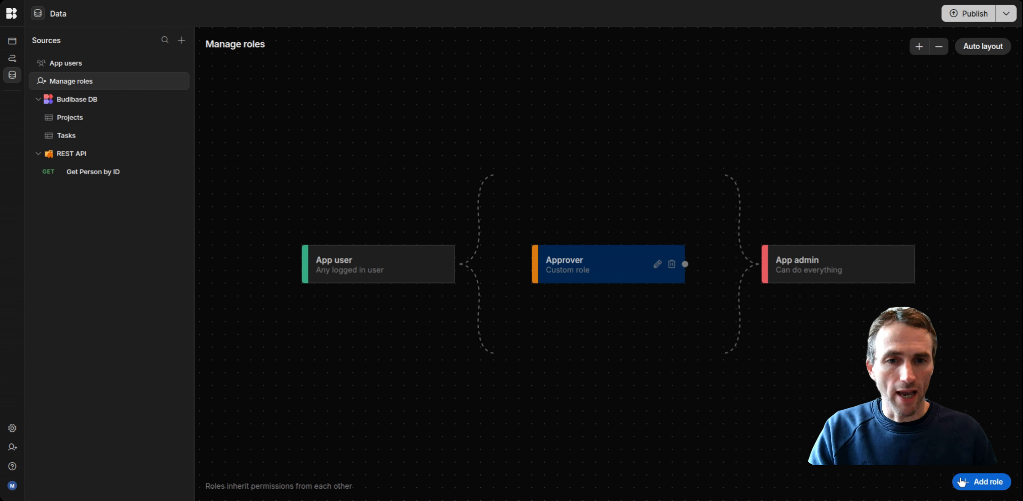
{"action": "left_click", "coordinate": [658, 295]}
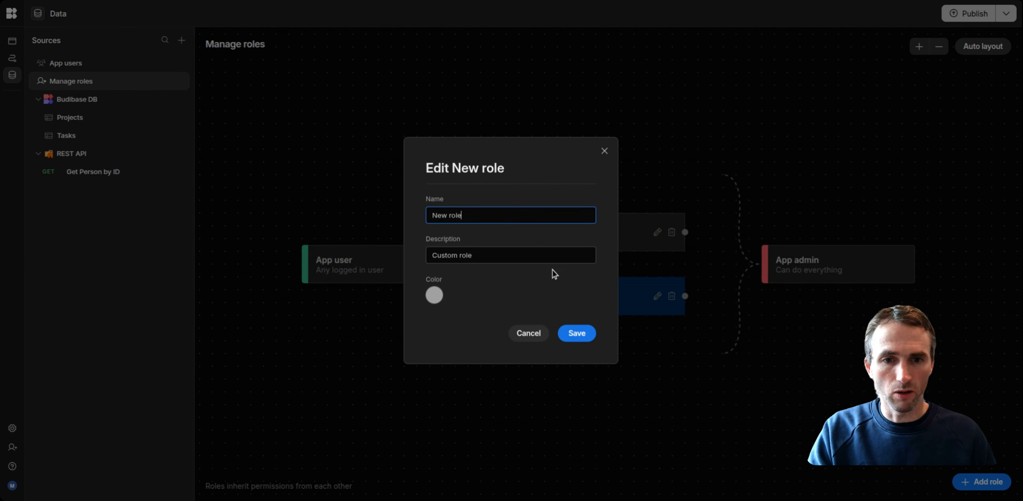
{"action": "type", "text": "ma"}
{"action": "key", "text": "BackSpace"}
{"action": "key", "text": "BackSpace"}
{"action": "type", "text": "Manager"}
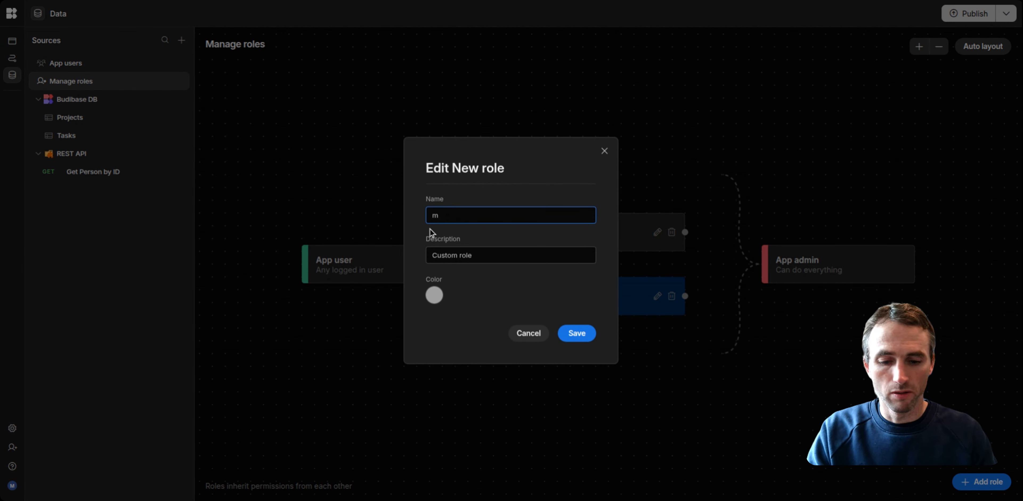
{"action": "left_click", "coordinate": [434, 296]}
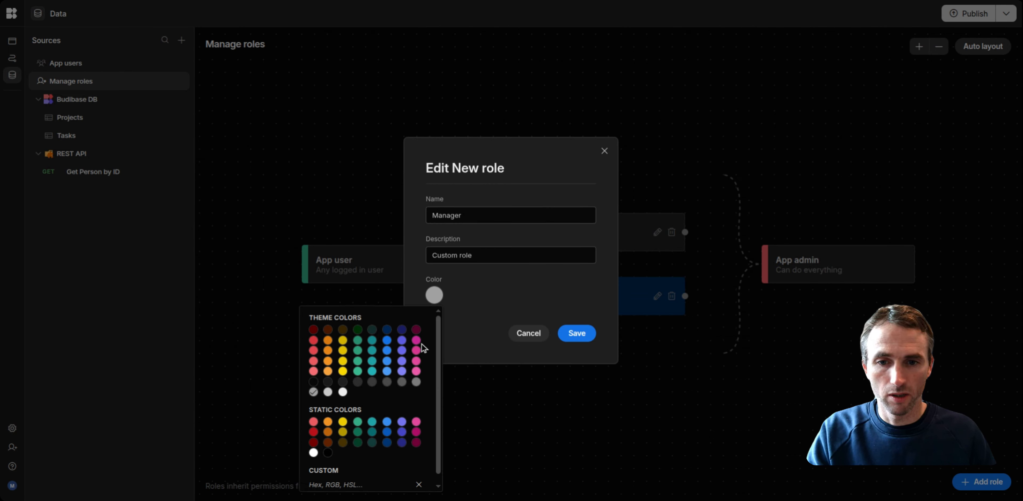
{"action": "left_click", "coordinate": [417, 330]}
{"action": "left_click", "coordinate": [586, 334]}
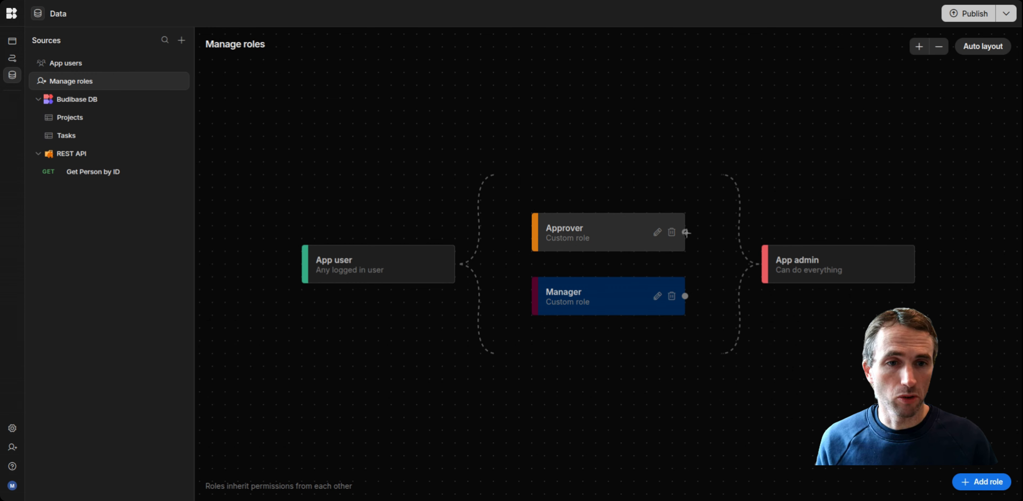
{"action": "left_click_drag", "start_coordinate": [685, 232], "coordinate": [533, 295]}
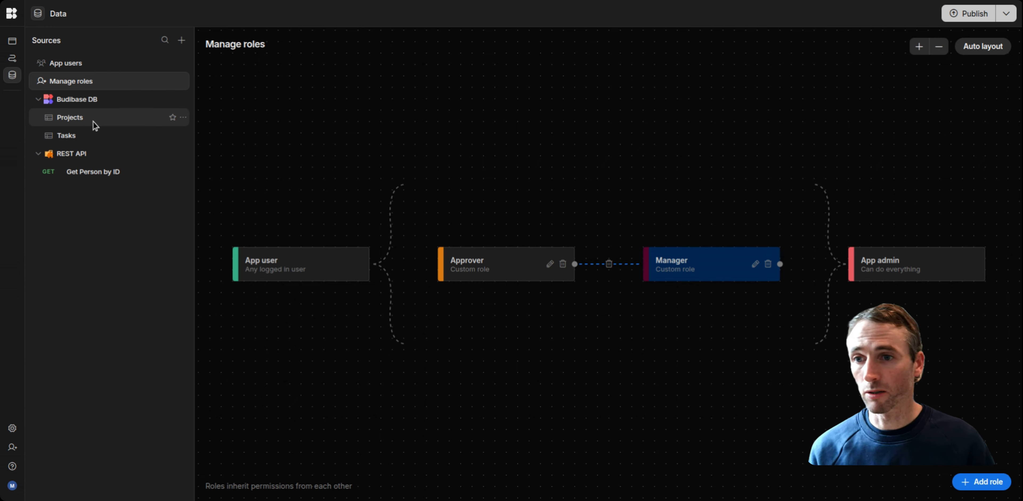
Step: Review which access role is assigned to the Tasks table
{"action": "left_click", "coordinate": [86, 139]}
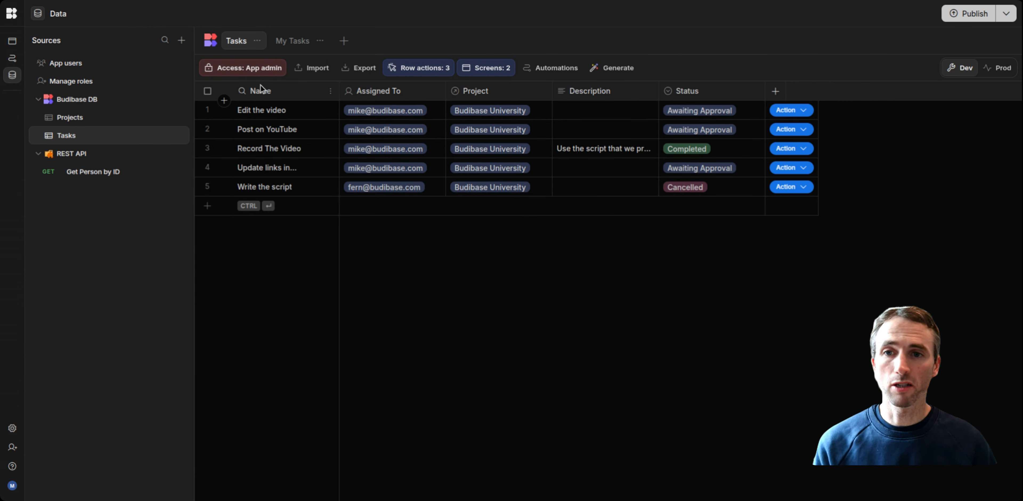
{"action": "left_click", "coordinate": [255, 73]}
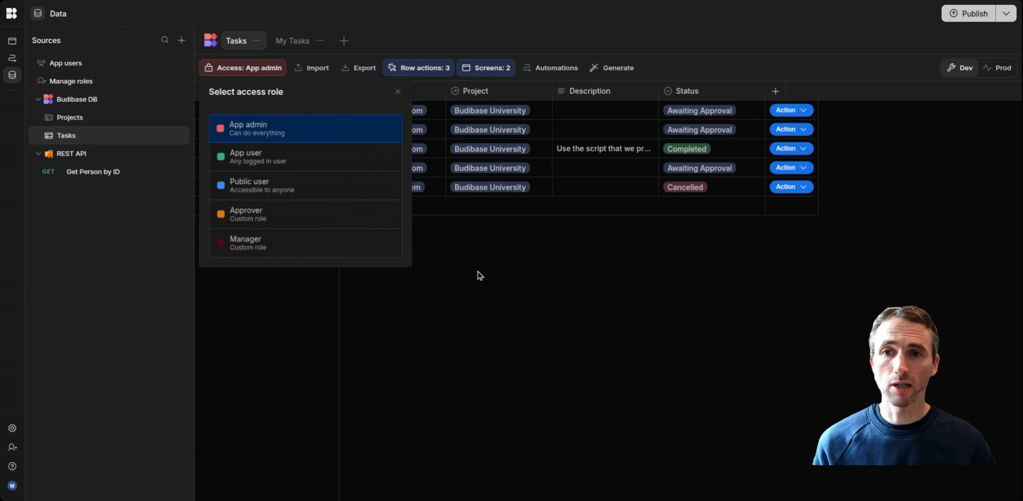
{"action": "left_click", "coordinate": [707, 343]}
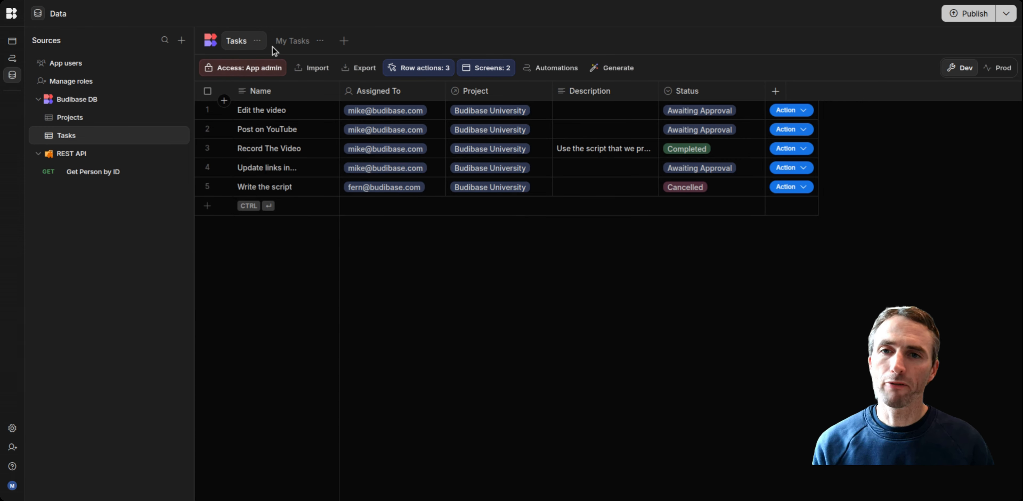
Step: Examine the My Tasks view's filter on the assigned user and its column permission settings
{"action": "left_click", "coordinate": [295, 43]}
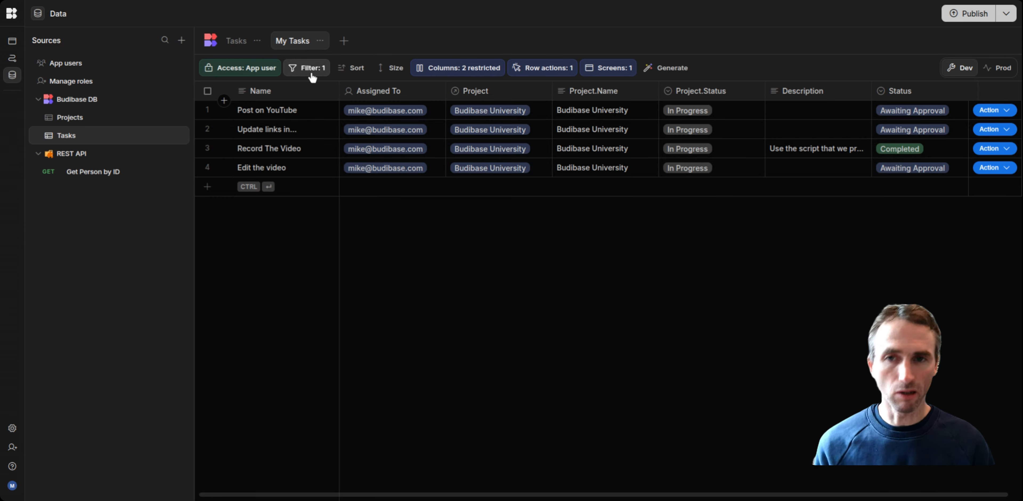
{"action": "left_click", "coordinate": [321, 68]}
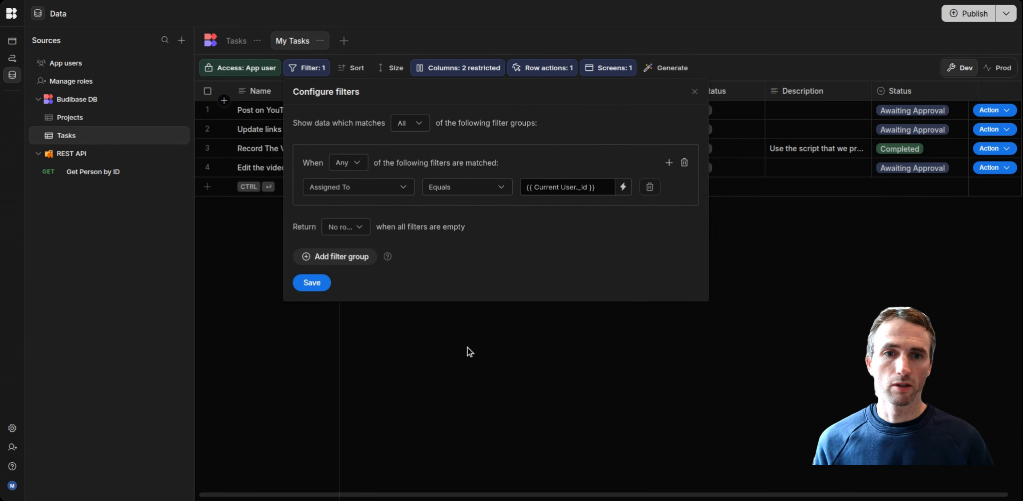
{"action": "left_click_drag", "start_coordinate": [598, 188], "coordinate": [525, 187]}
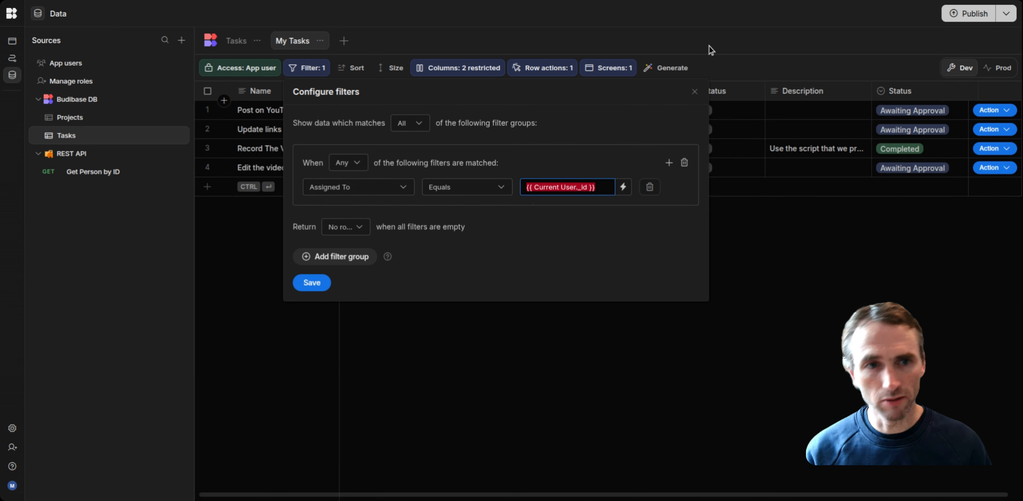
{"action": "left_click", "coordinate": [695, 93]}
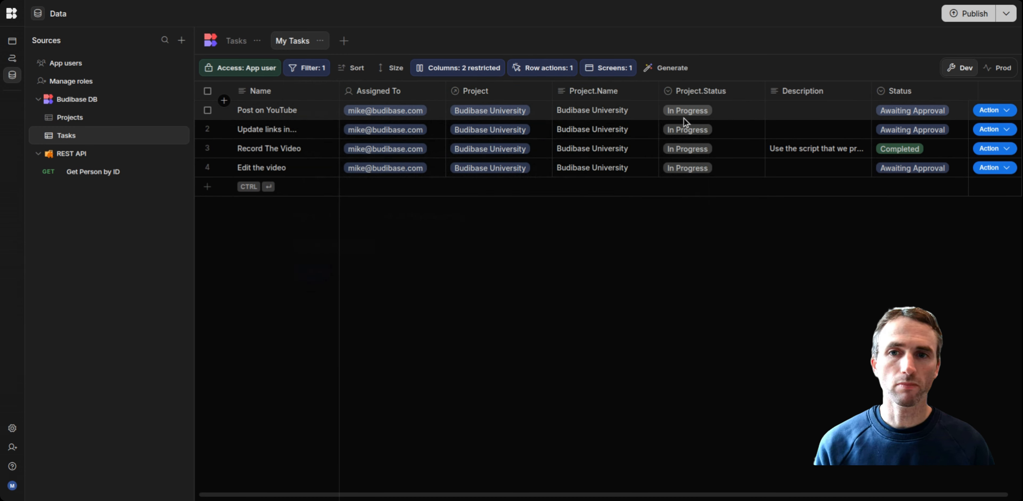
{"action": "left_click", "coordinate": [464, 68]}
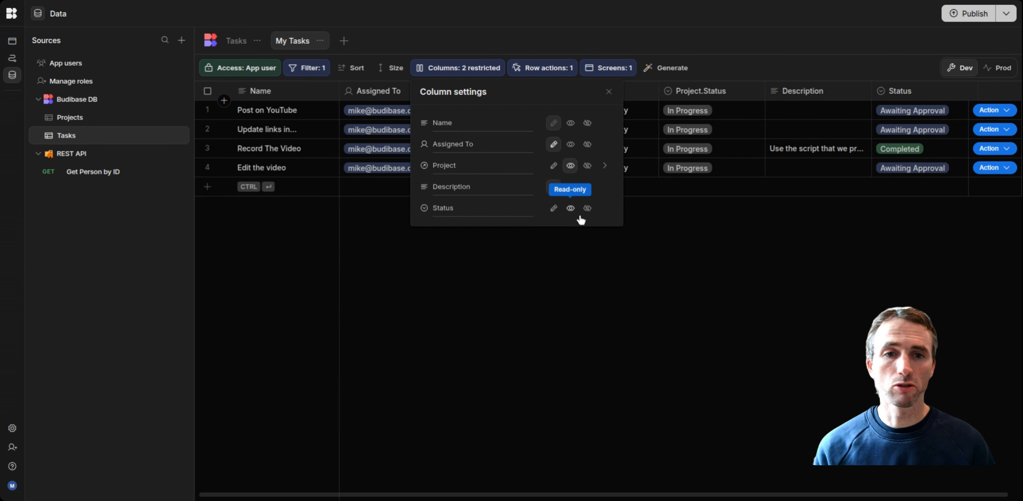
{"action": "left_click", "coordinate": [695, 288]}
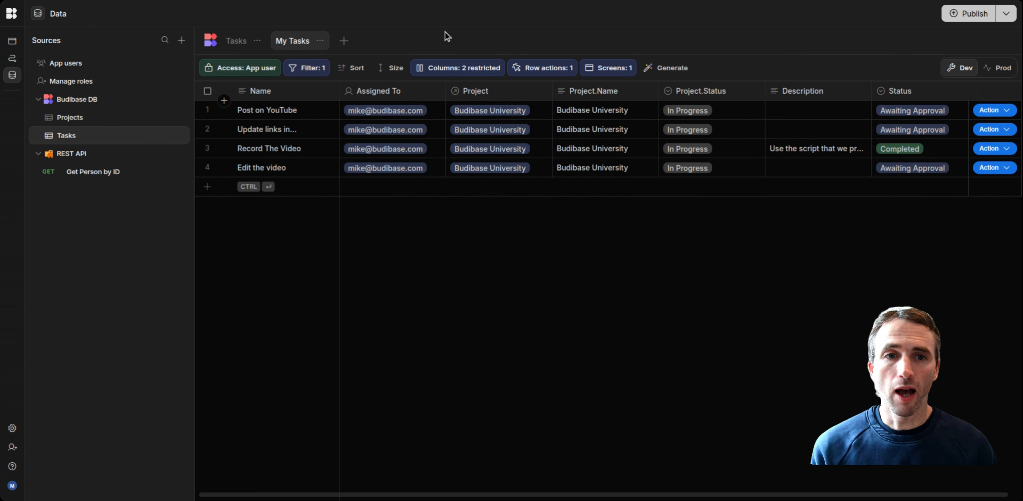
Step: Check which row actions the My Tasks view offers on its rows and which role can access the view
{"action": "left_click", "coordinate": [539, 70]}
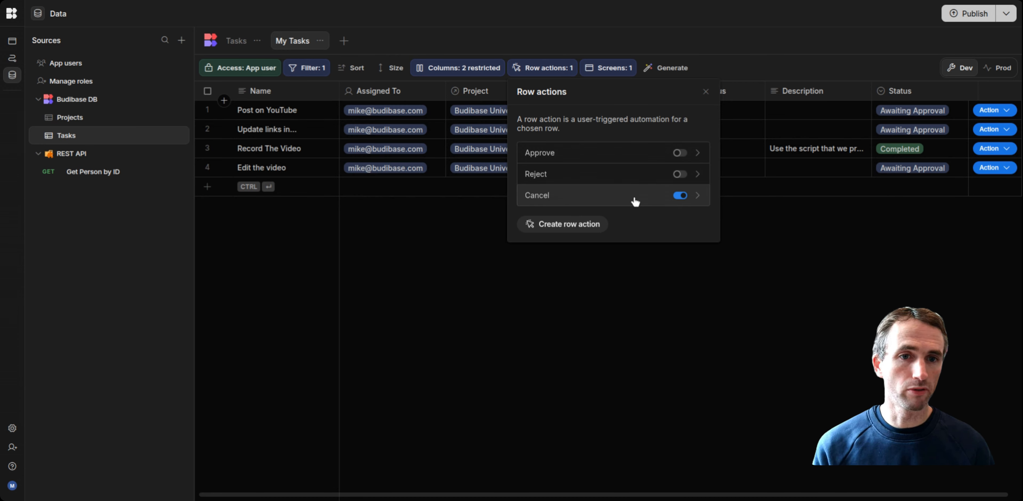
{"action": "left_click", "coordinate": [886, 298]}
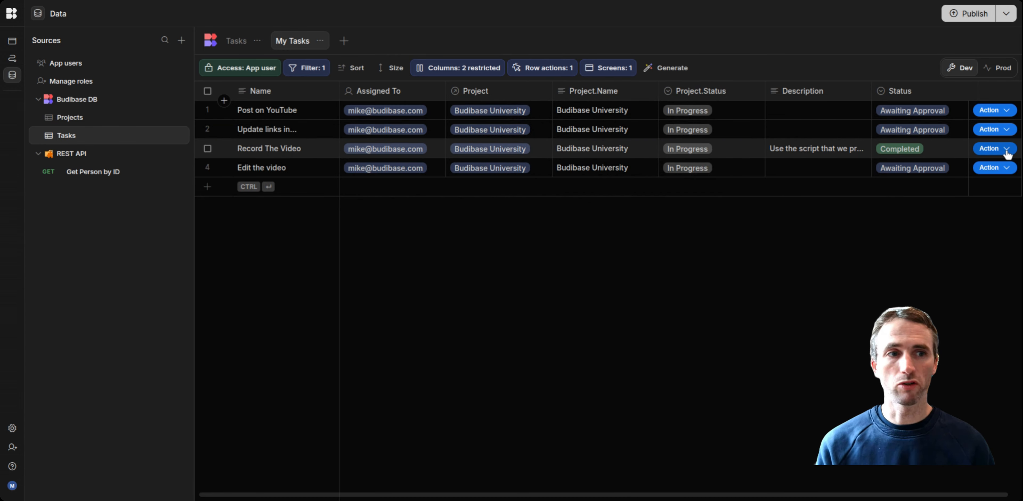
{"action": "left_click", "coordinate": [1006, 148]}
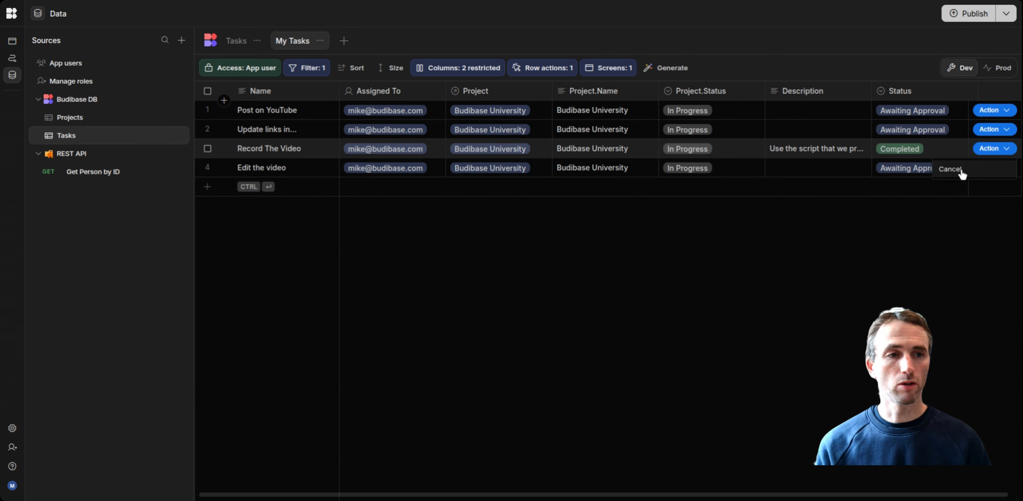
{"action": "left_click", "coordinate": [813, 312]}
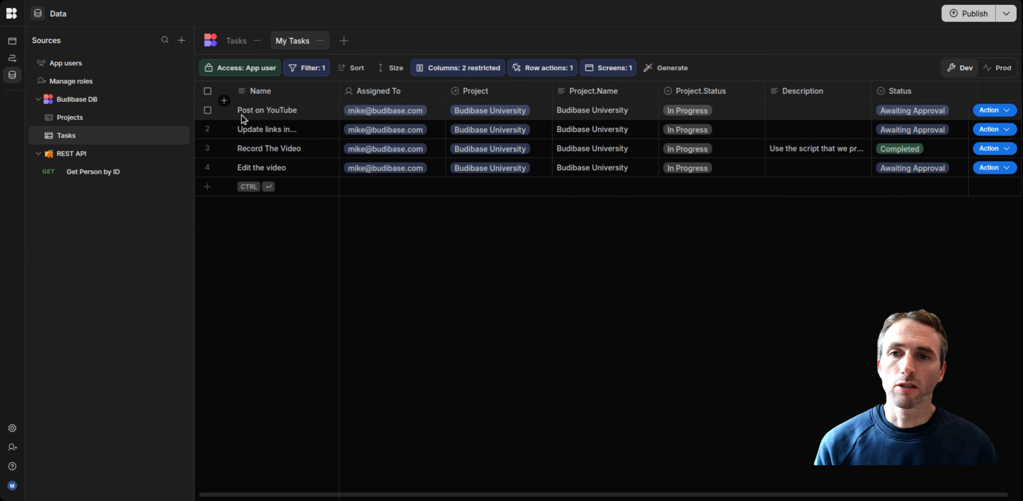
{"action": "left_click", "coordinate": [249, 70]}
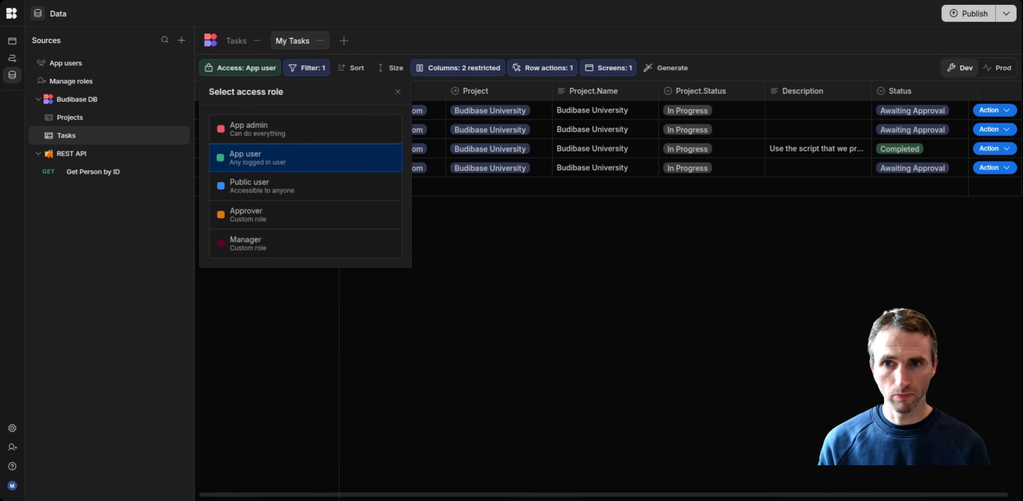
{"action": "left_click", "coordinate": [516, 254]}
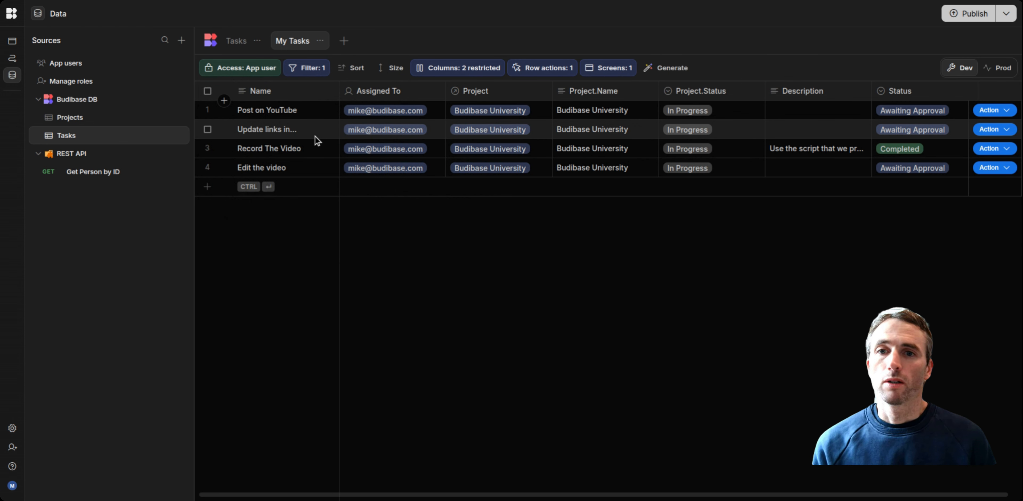
Step: Create a table view of the Tasks data named Awaiting Approval
{"action": "left_click", "coordinate": [344, 41]}
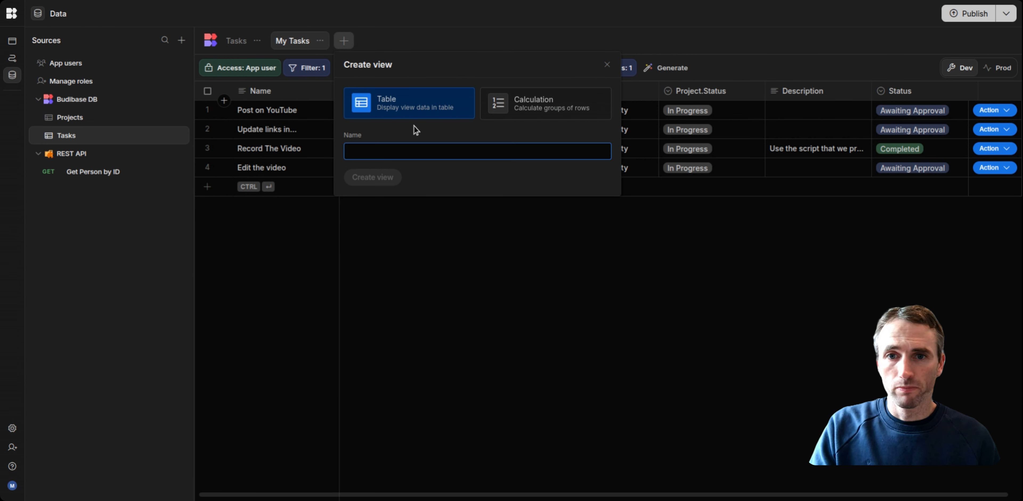
{"action": "type", "text": "Awaiting Approval"}
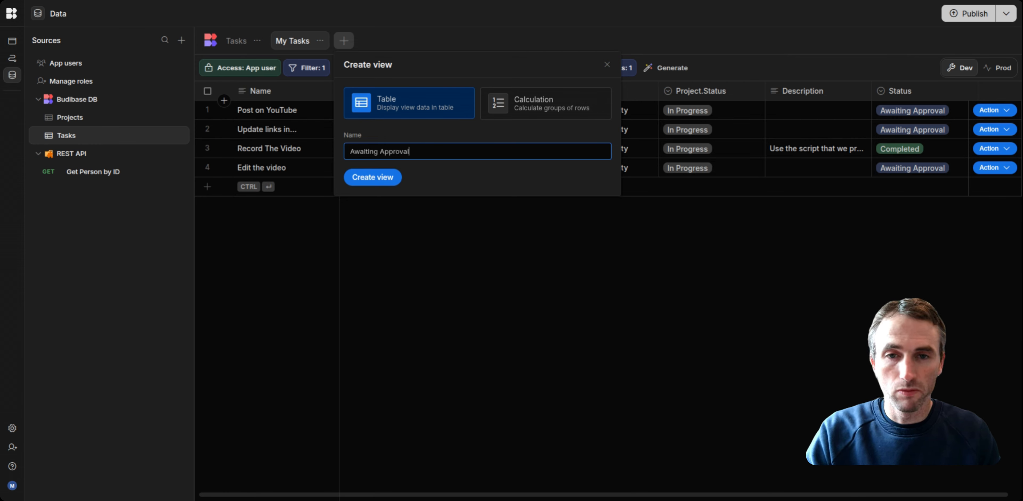
{"action": "left_click", "coordinate": [372, 177]}
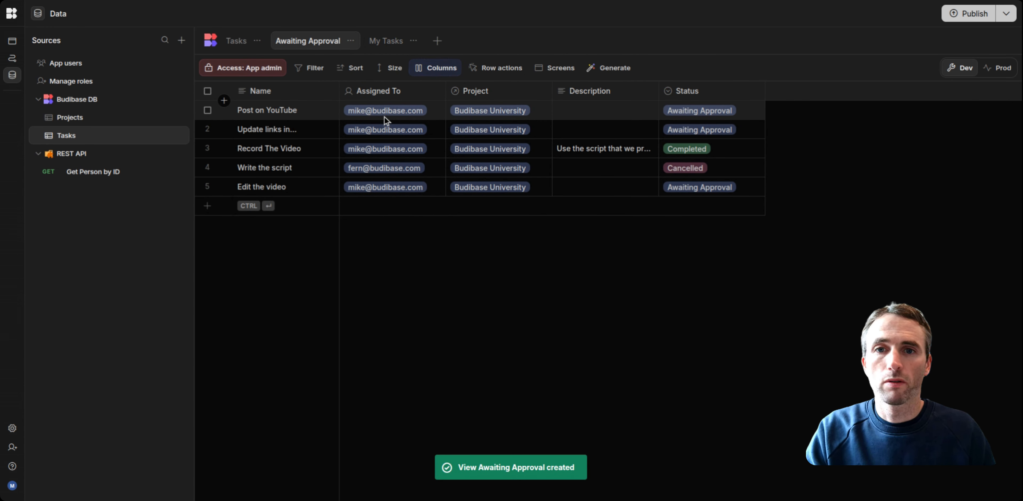
Step: Filter the Awaiting Approval view to rows whose Status equals Awaiting Approval
{"action": "left_click", "coordinate": [309, 67]}
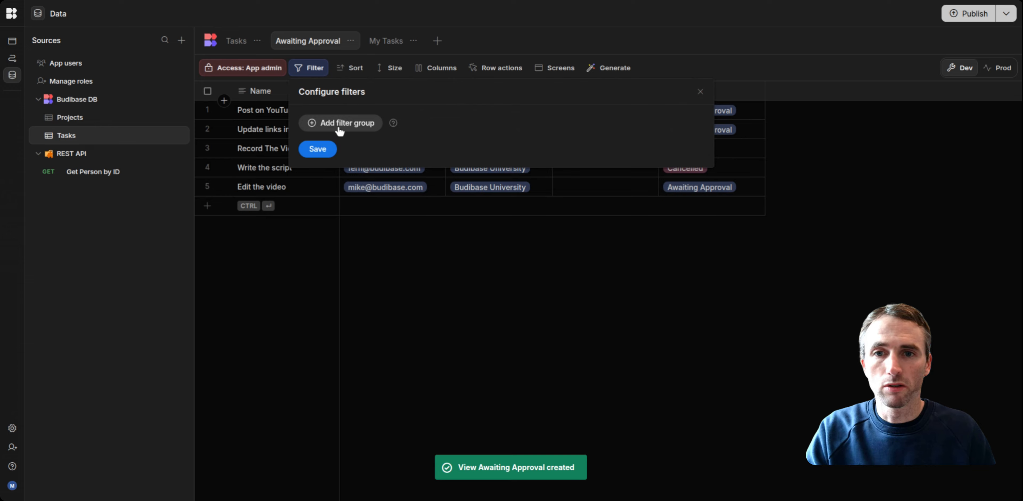
{"action": "left_click", "coordinate": [340, 128]}
{"action": "left_click", "coordinate": [359, 188]}
{"action": "left_click", "coordinate": [359, 277]}
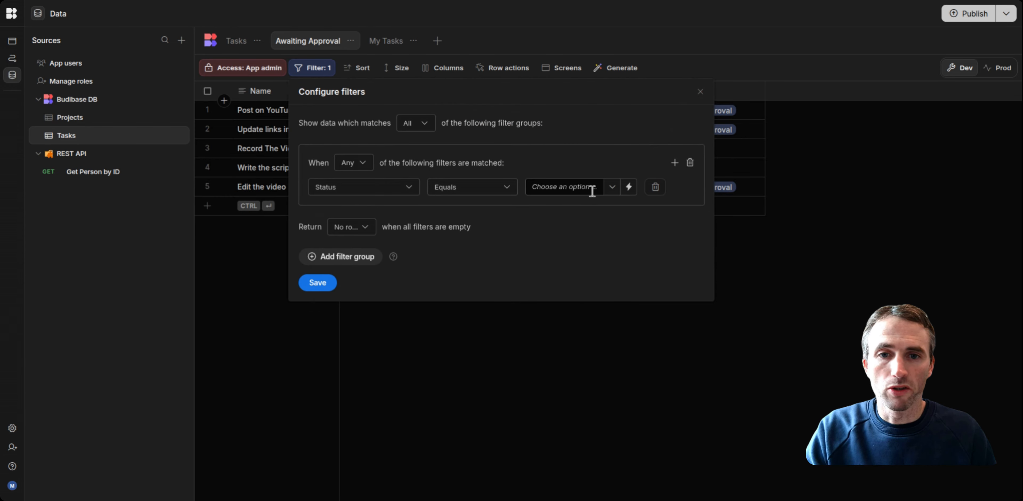
{"action": "left_click", "coordinate": [612, 187]}
{"action": "left_click", "coordinate": [569, 210]}
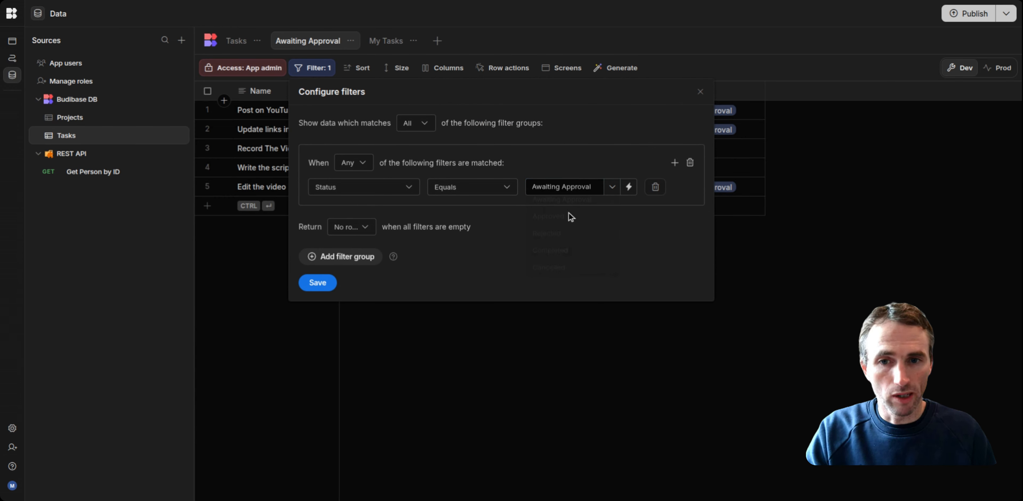
{"action": "left_click", "coordinate": [310, 285]}
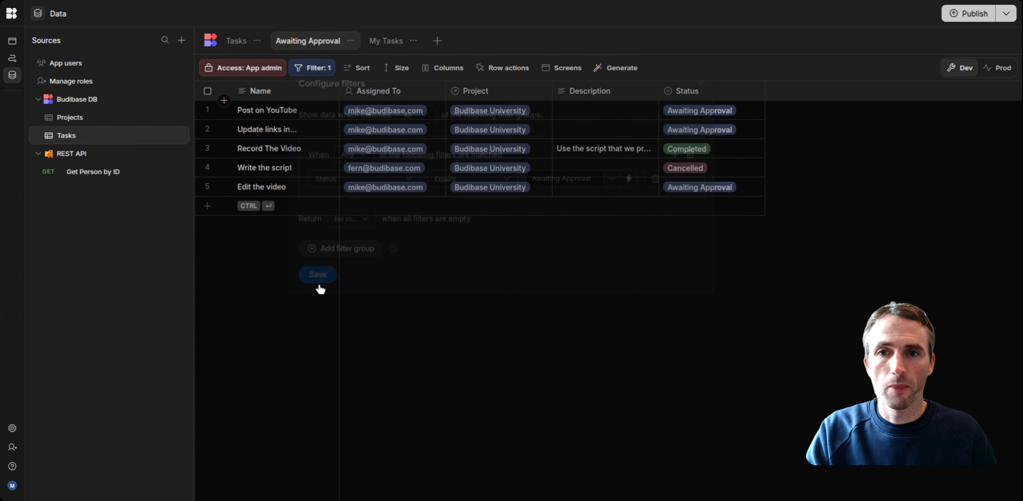
Step: Set the Awaiting Approval view's access role to Approver and reopen the role selection to review it
{"action": "left_click", "coordinate": [265, 72]}
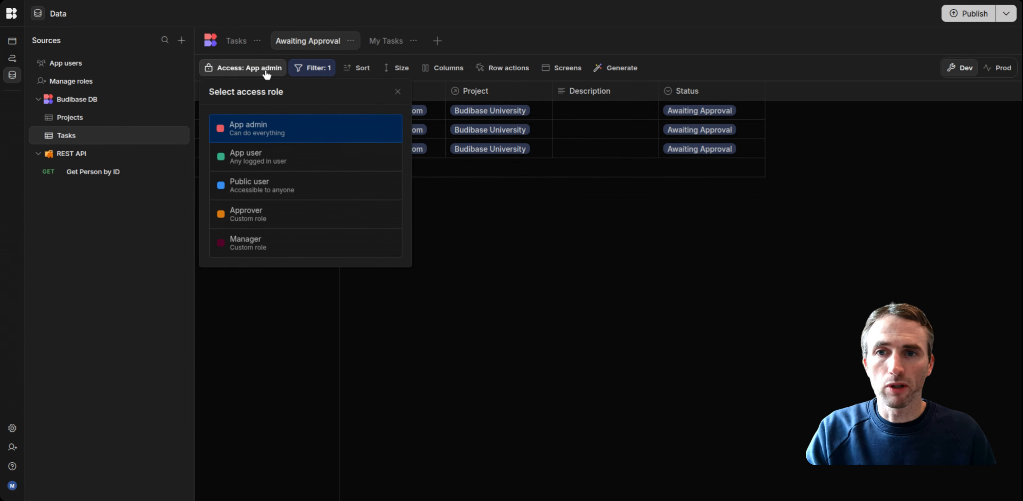
{"action": "left_click", "coordinate": [272, 213]}
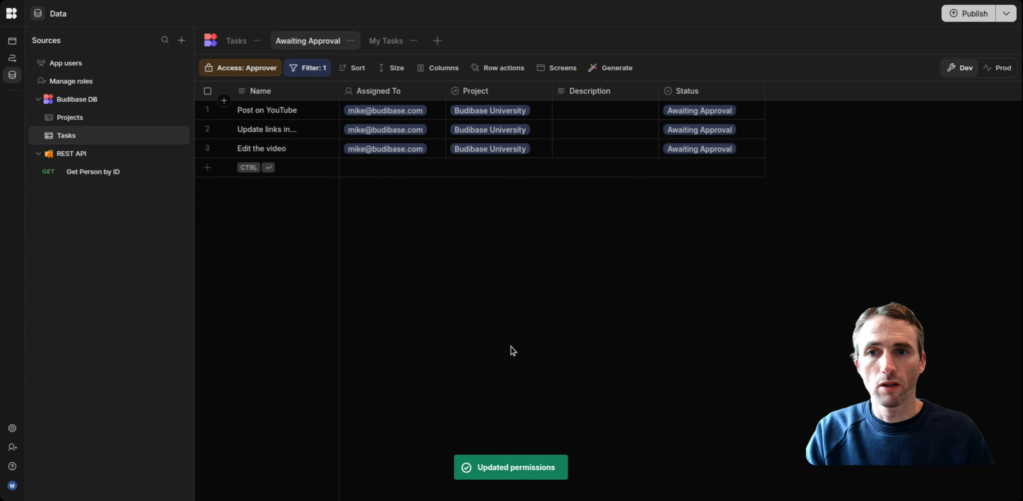
{"action": "left_click", "coordinate": [262, 69]}
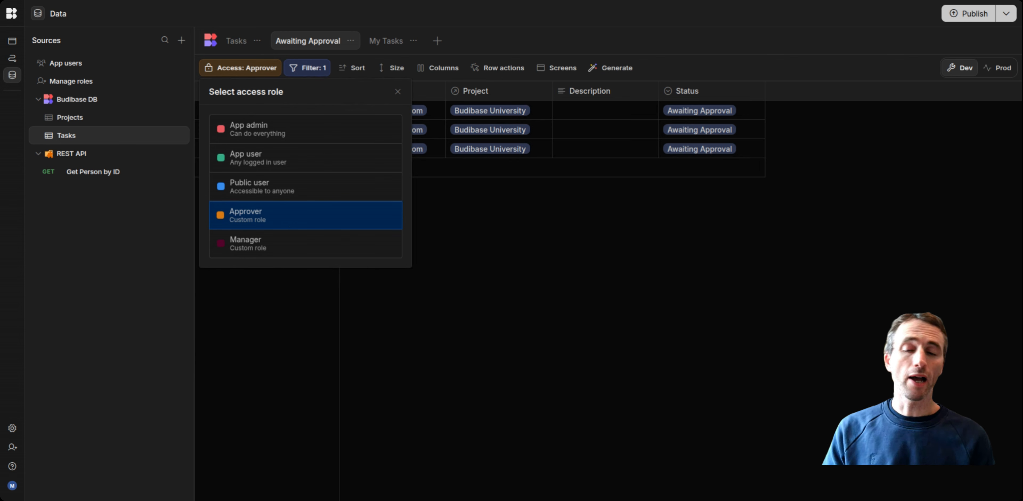
Step: Review the role hierarchy in the role management view, and set the Get Person by ID query's access role to Manager
{"action": "left_click", "coordinate": [540, 239]}
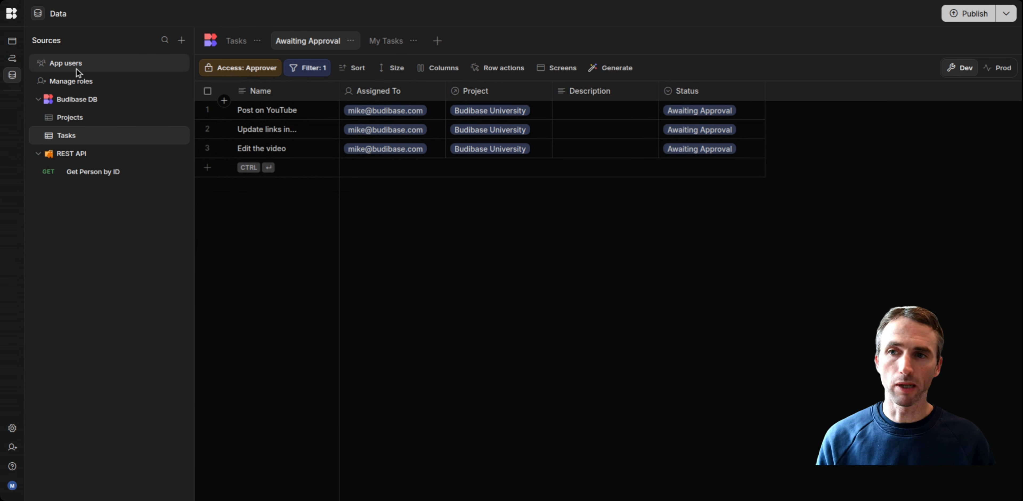
{"action": "left_click", "coordinate": [78, 79]}
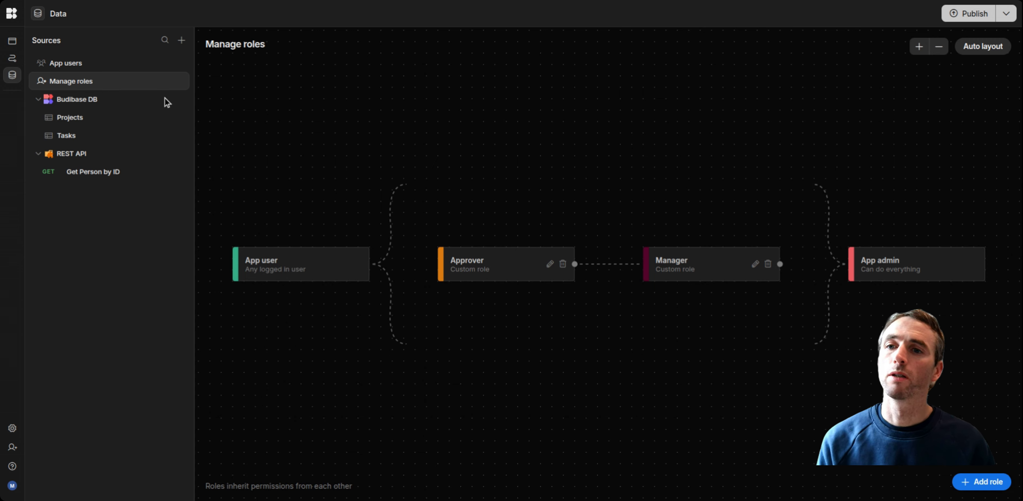
{"action": "left_click", "coordinate": [106, 176]}
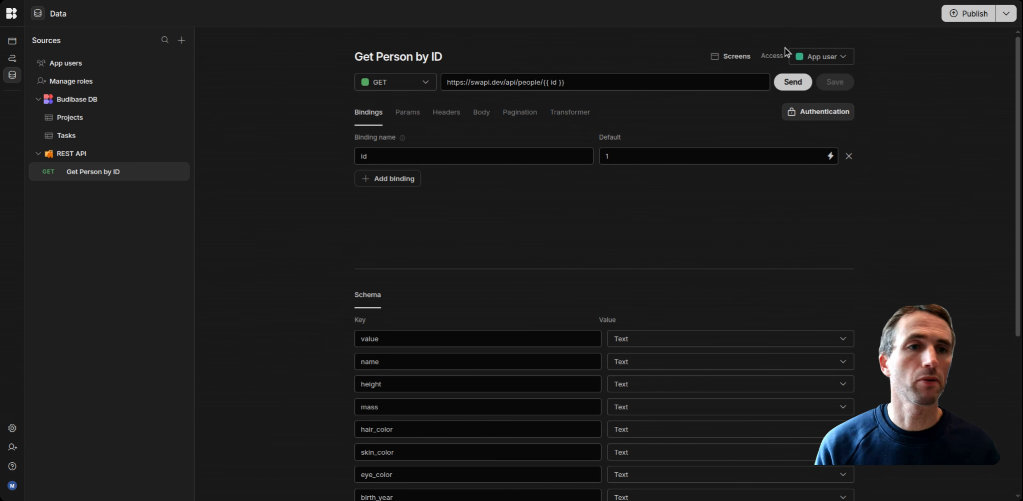
{"action": "left_click", "coordinate": [842, 56]}
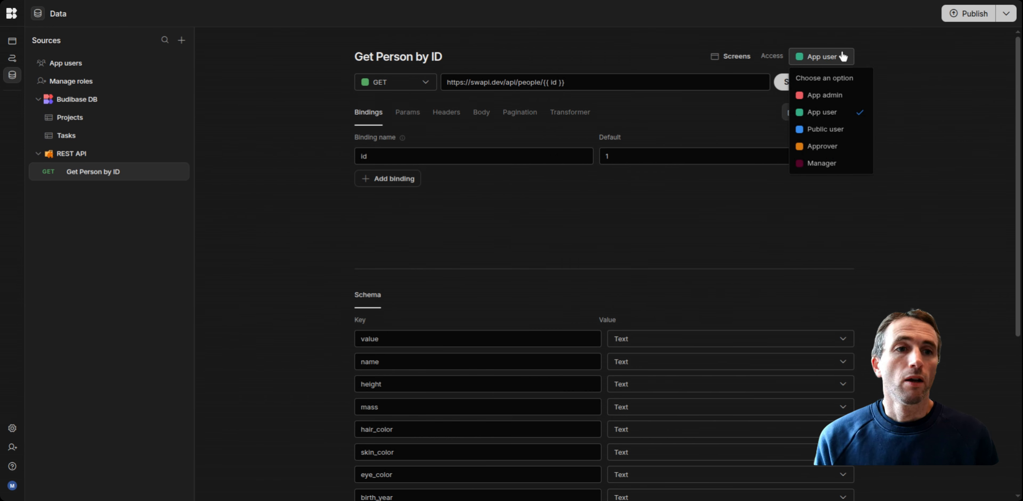
{"action": "left_click", "coordinate": [838, 163]}
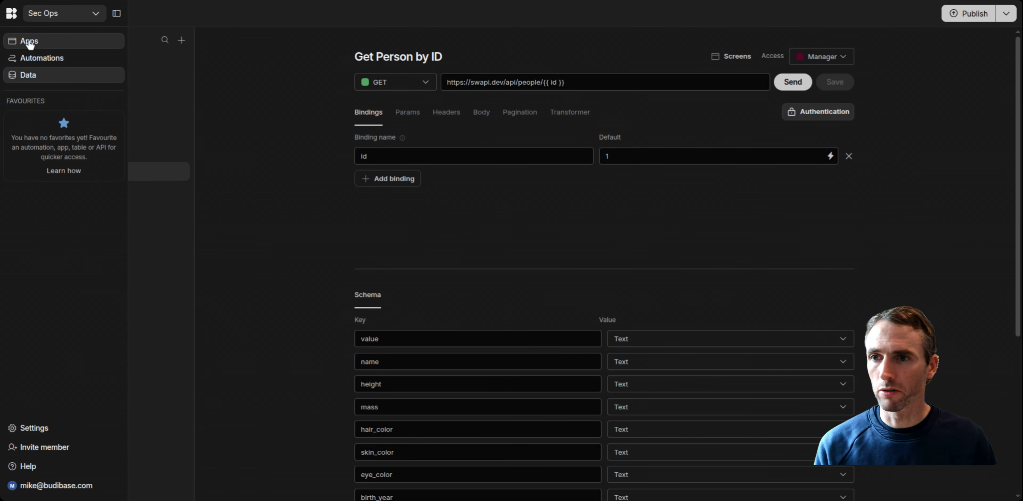
Step: Open the Task Manager app and check the all-tasks screen's access role and the data source of its Tasks Table
{"action": "left_click", "coordinate": [47, 46]}
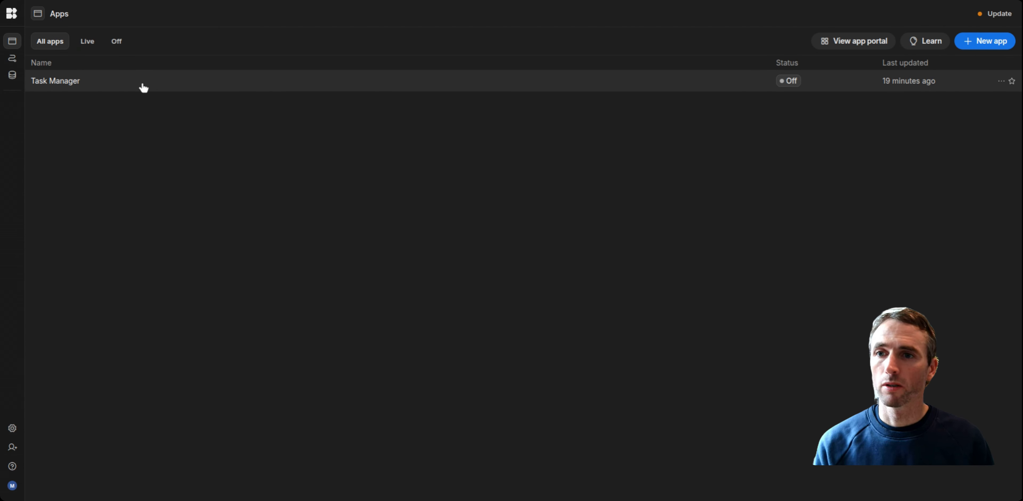
{"action": "left_click", "coordinate": [119, 86]}
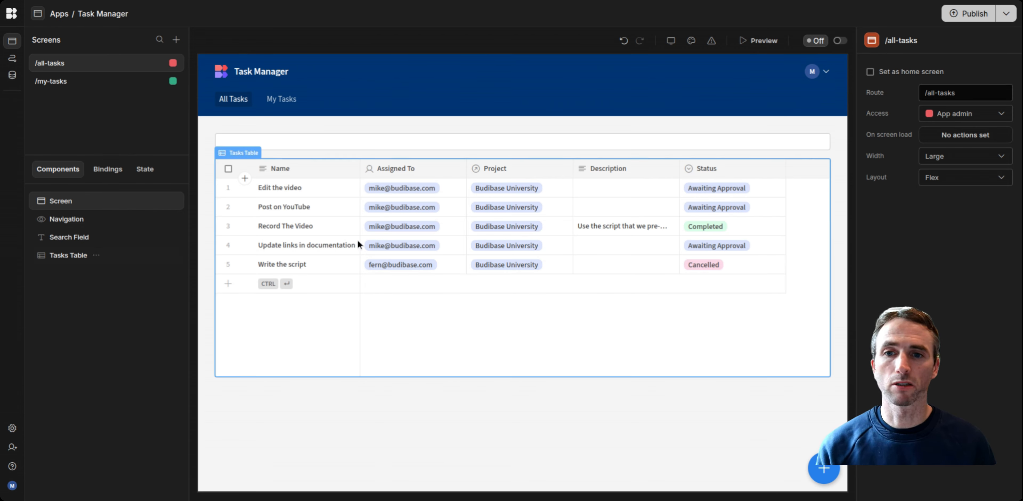
{"action": "left_click", "coordinate": [540, 286]}
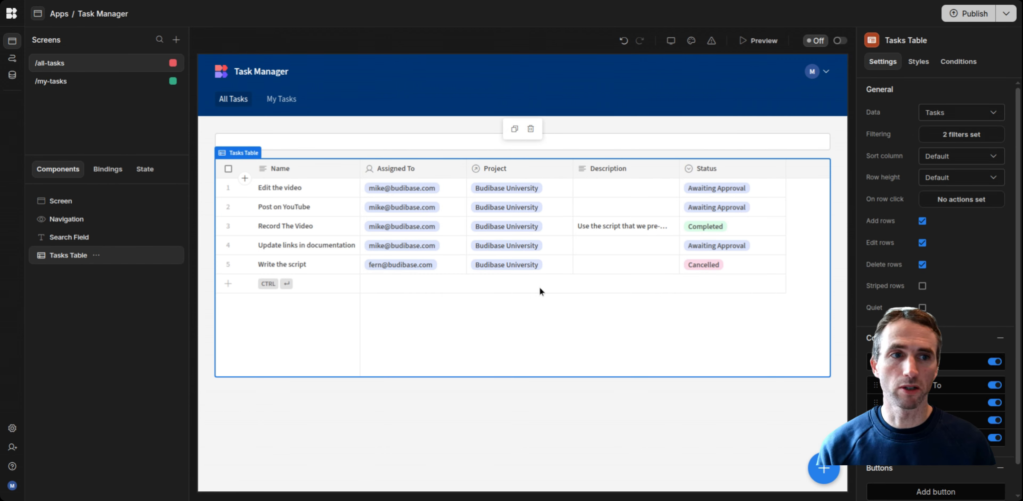
{"action": "left_click", "coordinate": [984, 110]}
{"action": "left_click", "coordinate": [996, 101]}
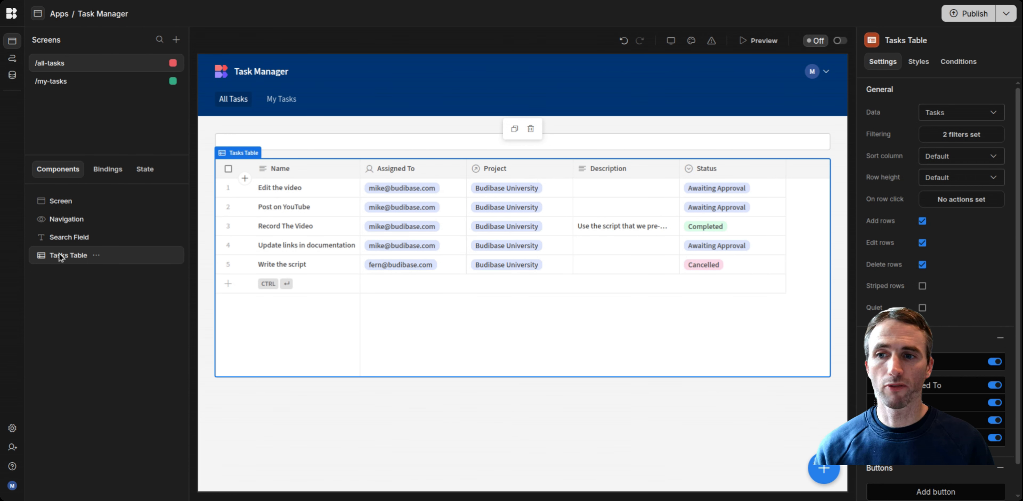
{"action": "left_click", "coordinate": [62, 202]}
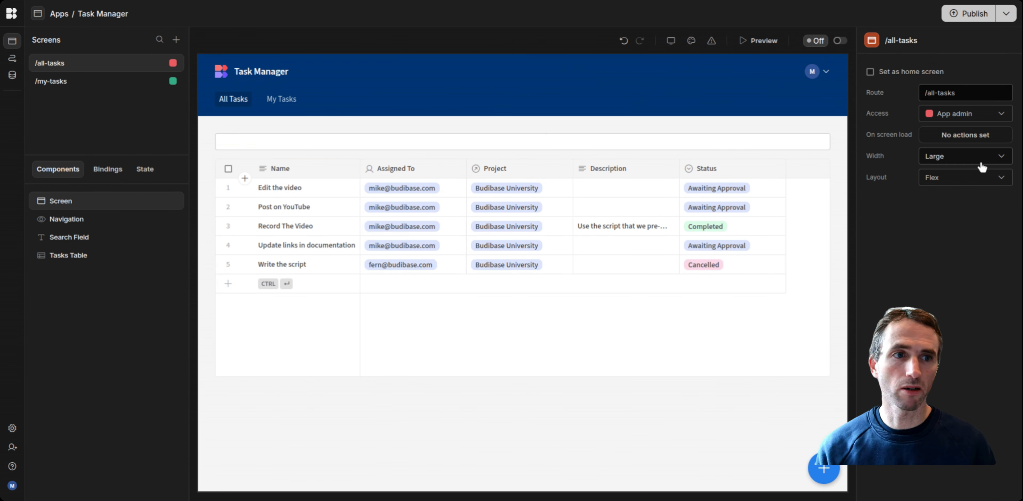
{"action": "left_click", "coordinate": [974, 116]}
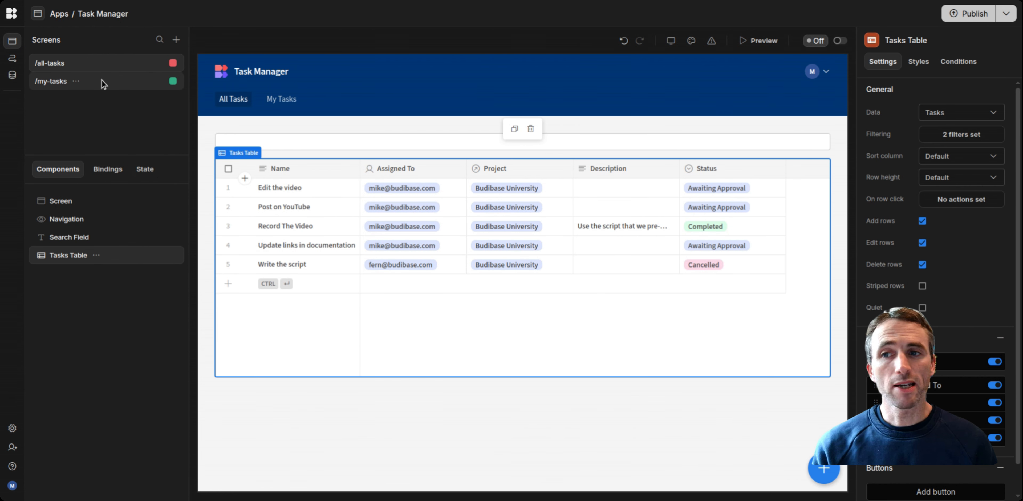
Step: Check the my-tasks screen's access role and which data source its table uses
{"action": "left_click", "coordinate": [102, 82]}
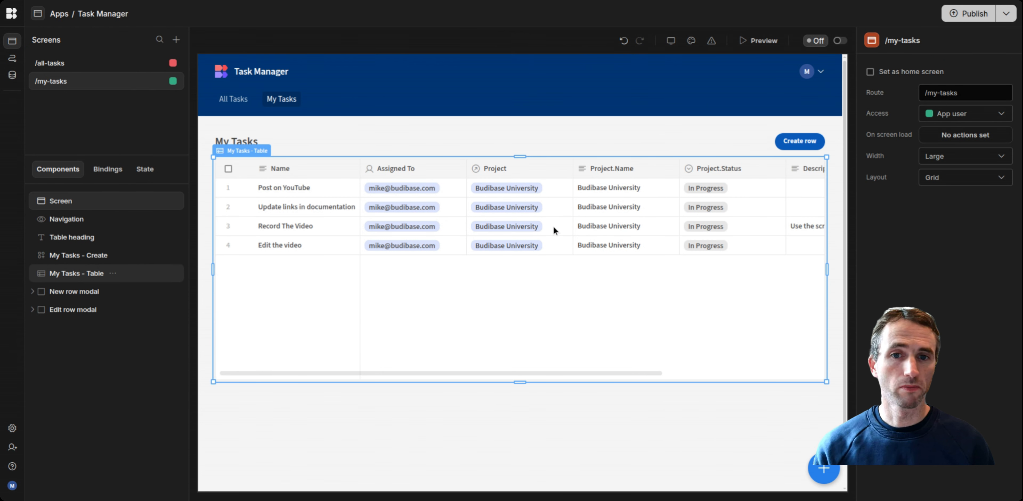
{"action": "left_click", "coordinate": [577, 291]}
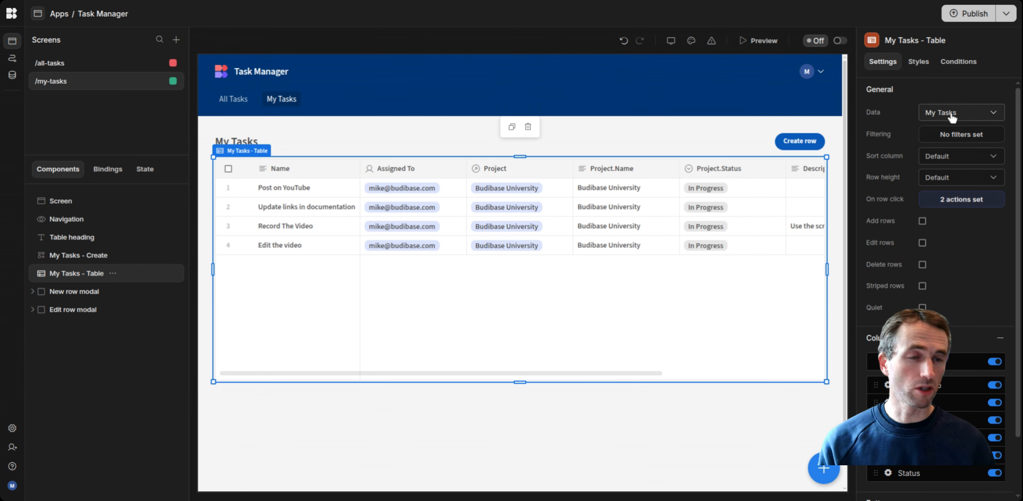
{"action": "left_click", "coordinate": [939, 113]}
{"action": "left_click", "coordinate": [230, 438]}
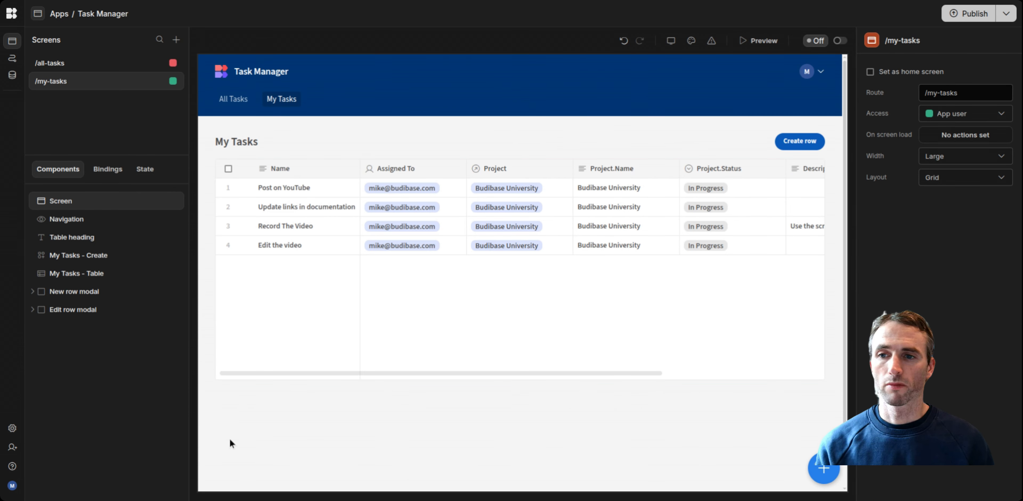
Step: Check which access roles are assigned to the All Tasks and My Tasks navigation links
{"action": "left_click", "coordinate": [59, 218]}
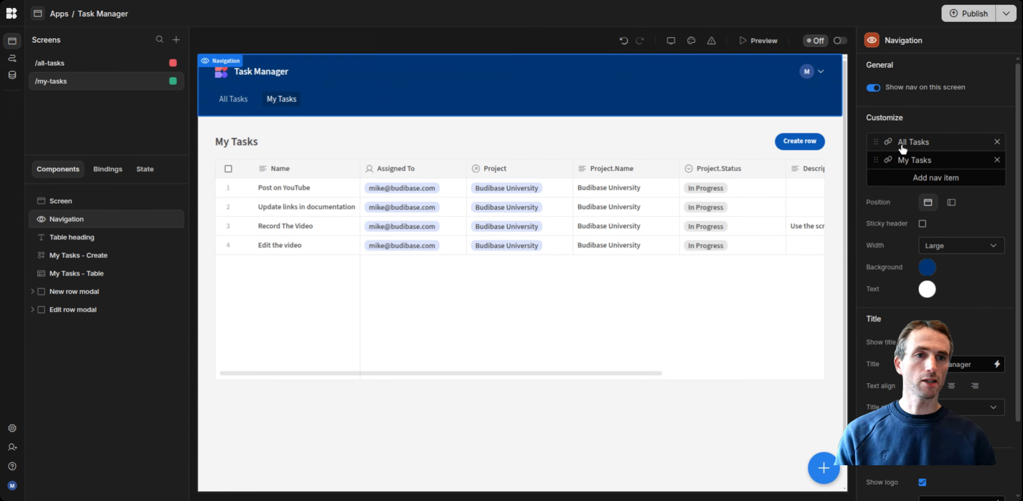
{"action": "left_click", "coordinate": [889, 143]}
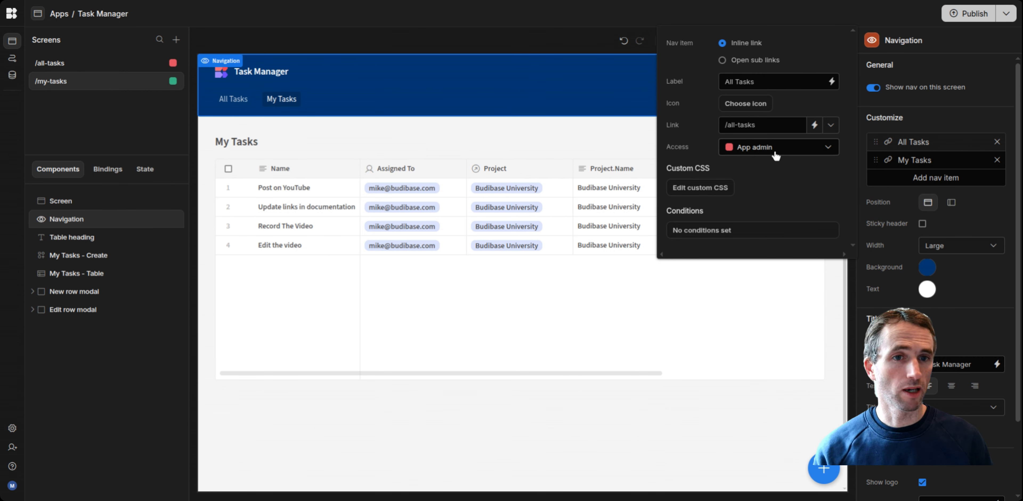
{"action": "left_click", "coordinate": [890, 161]}
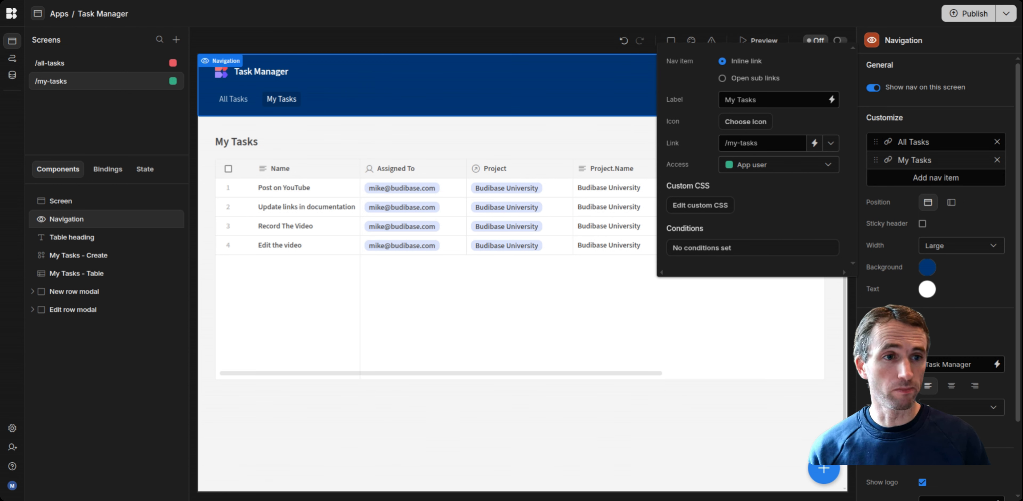
{"action": "left_click", "coordinate": [885, 337]}
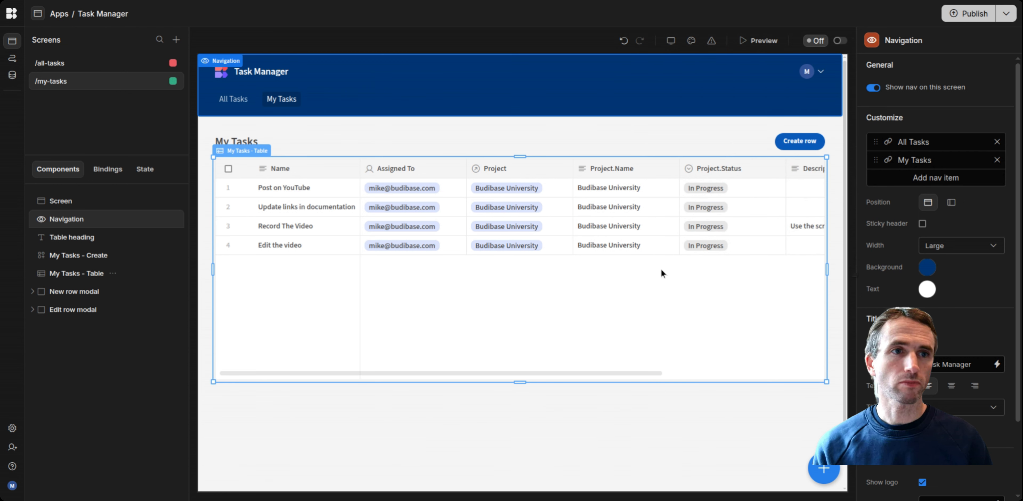
Step: Preview the app as App user, Manager and App admin, and open All Tasks in the App admin view
{"action": "left_click", "coordinate": [765, 42]}
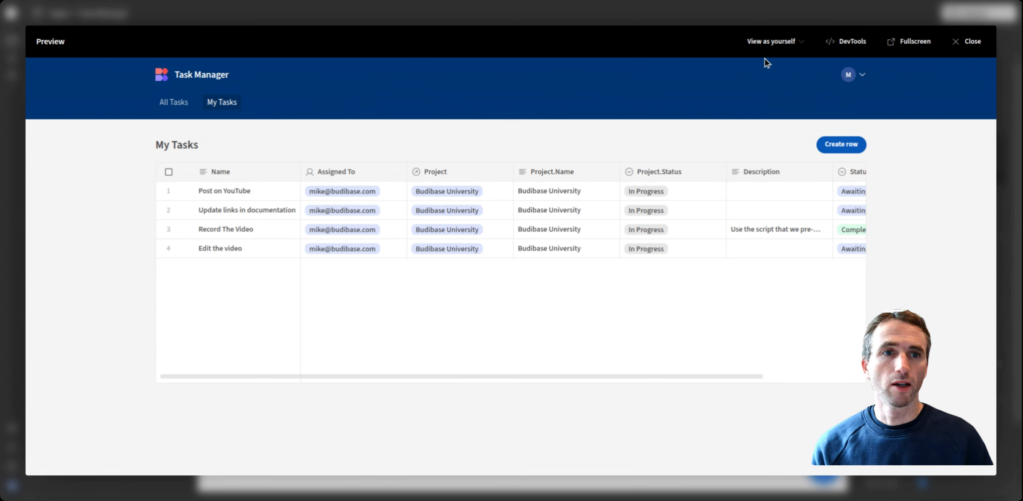
{"action": "left_click", "coordinate": [797, 44]}
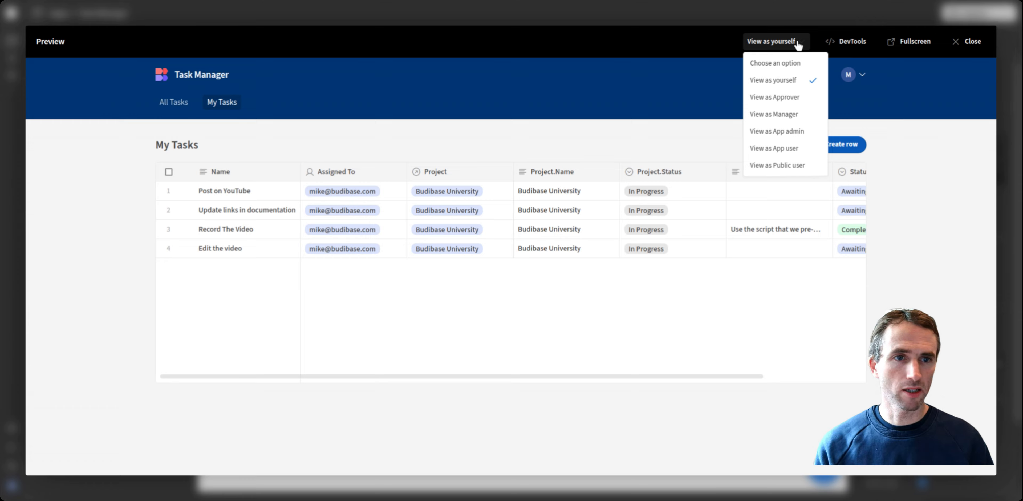
{"action": "left_click", "coordinate": [796, 150]}
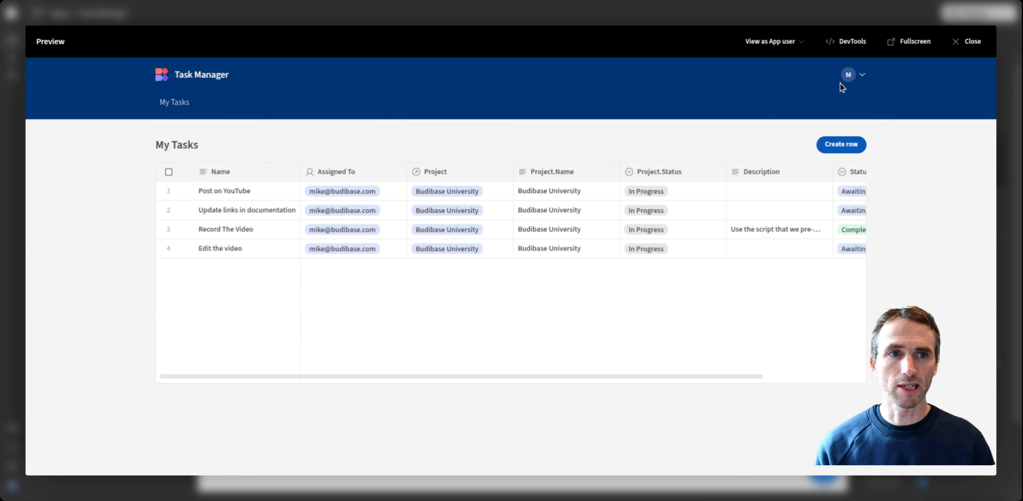
{"action": "left_click", "coordinate": [794, 44]}
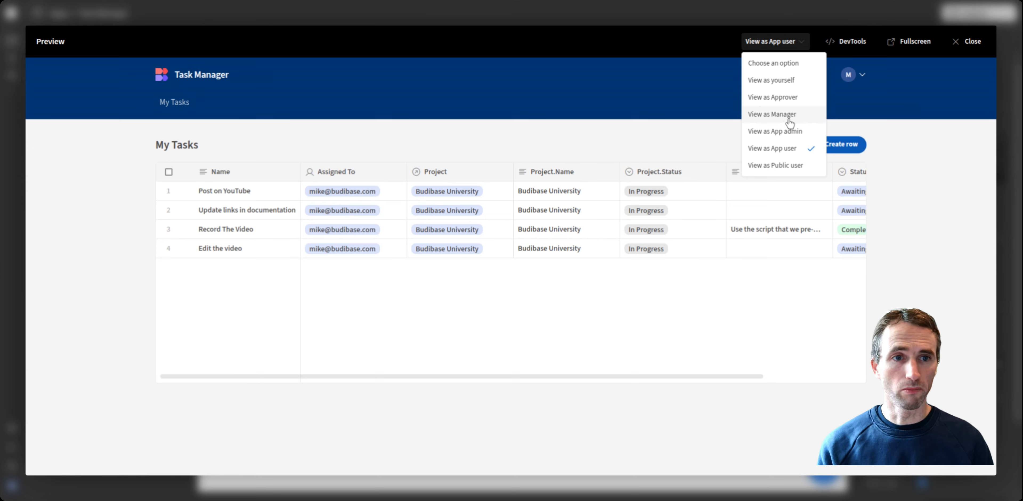
{"action": "left_click", "coordinate": [772, 115]}
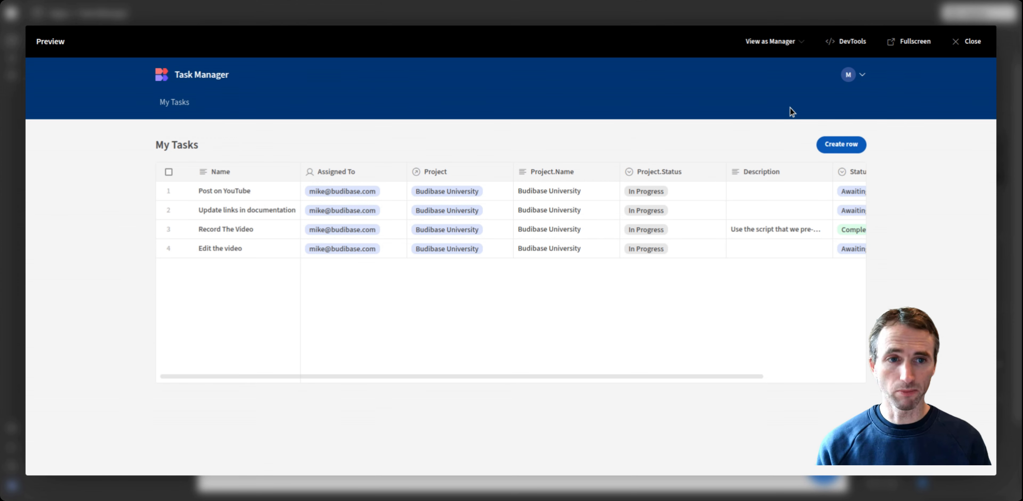
{"action": "left_click", "coordinate": [788, 43]}
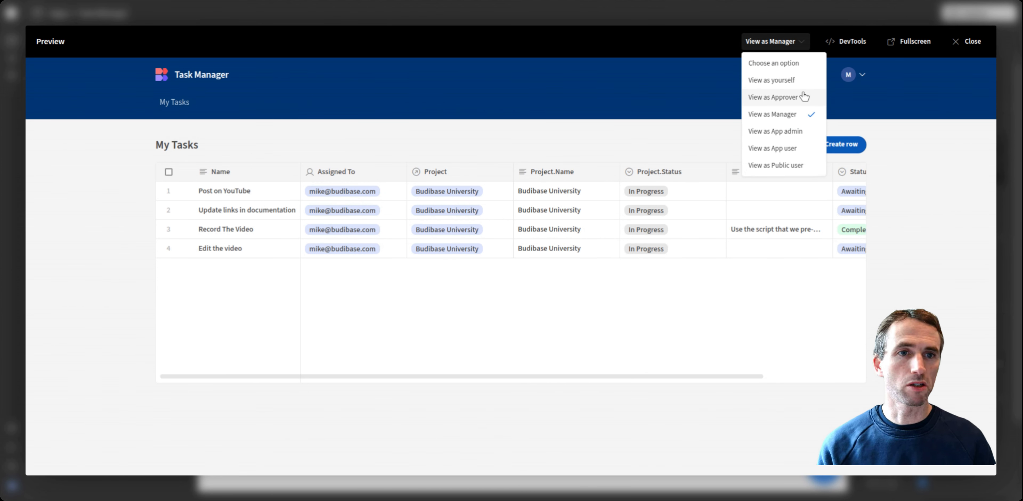
{"action": "left_click", "coordinate": [797, 136]}
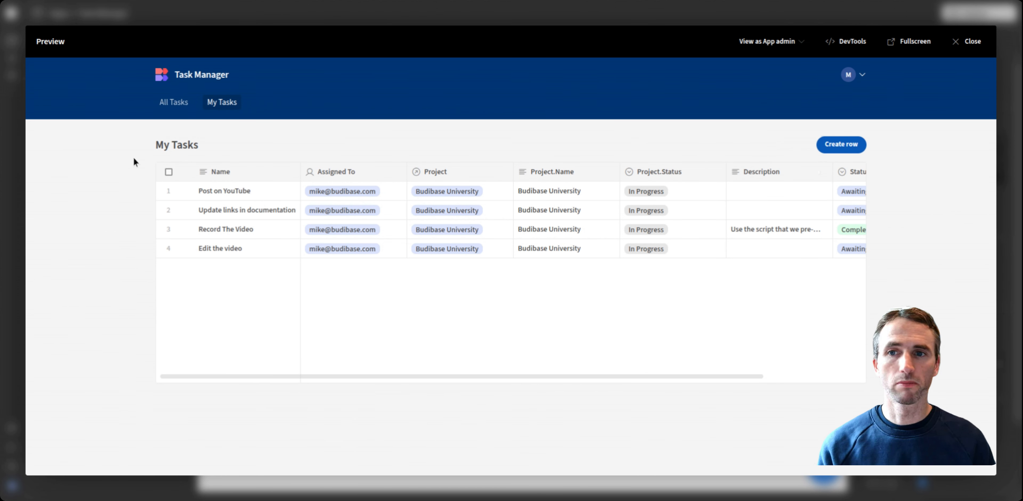
{"action": "left_click", "coordinate": [173, 104]}
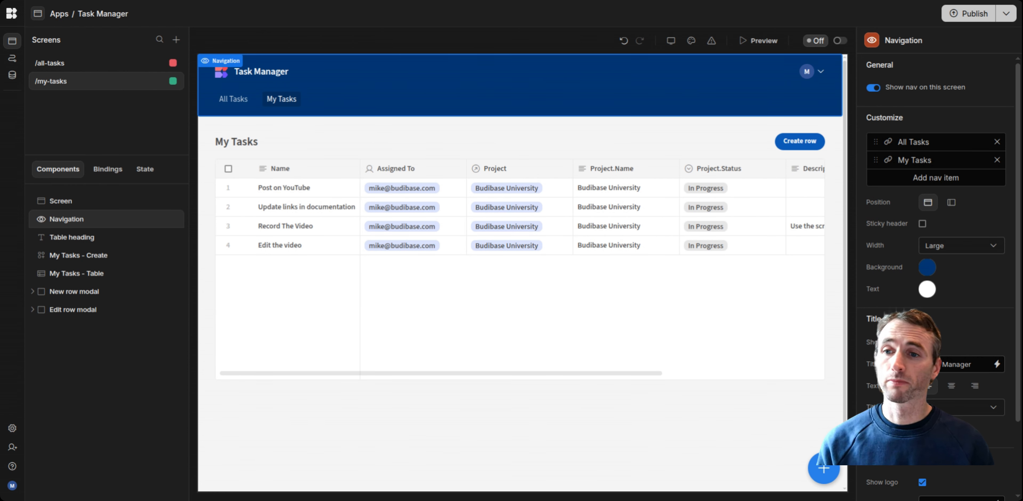
Step: In the app's user management, give the individually listed user the App user role and the IT group the App admin role
{"action": "mouse_move", "coordinate": [12, 447]}
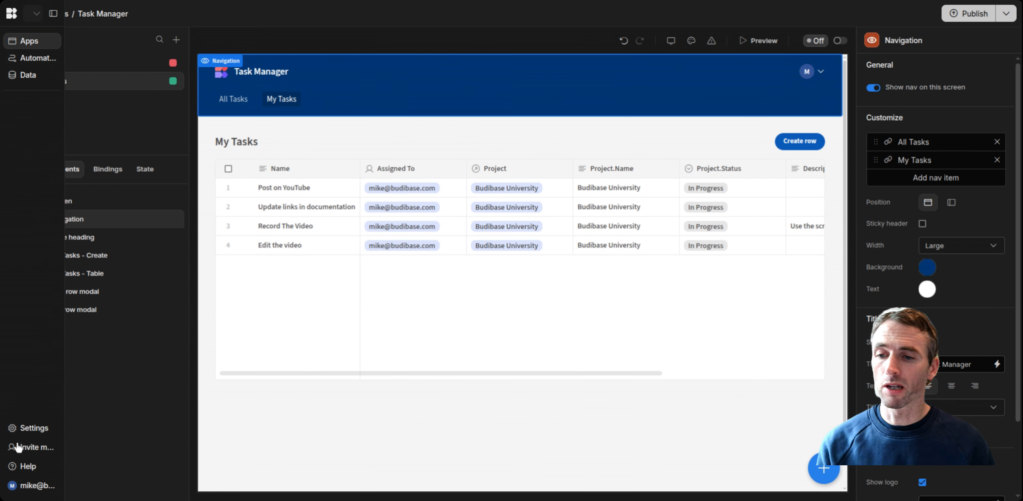
{"action": "left_click", "coordinate": [66, 448]}
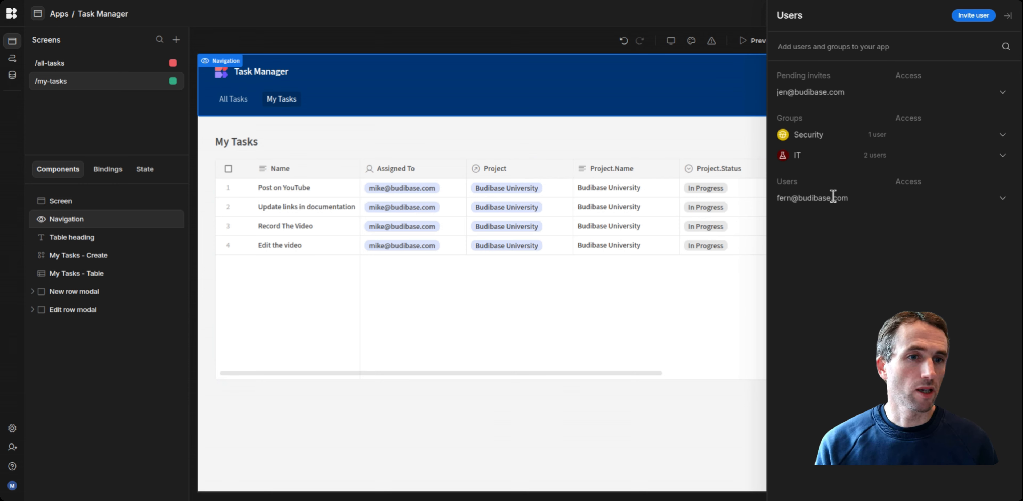
{"action": "left_click_drag", "start_coordinate": [848, 197], "coordinate": [778, 198]}
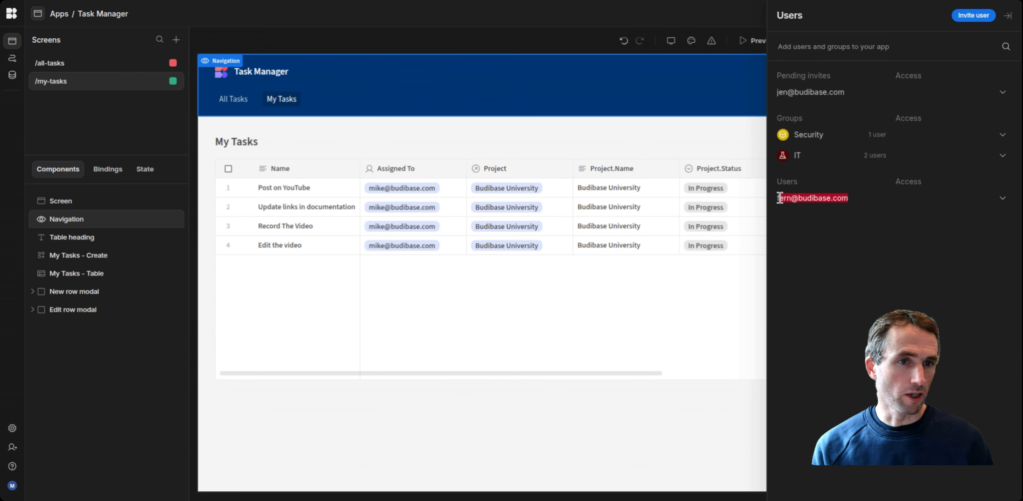
{"action": "left_click", "coordinate": [880, 221]}
{"action": "left_click", "coordinate": [1005, 200]}
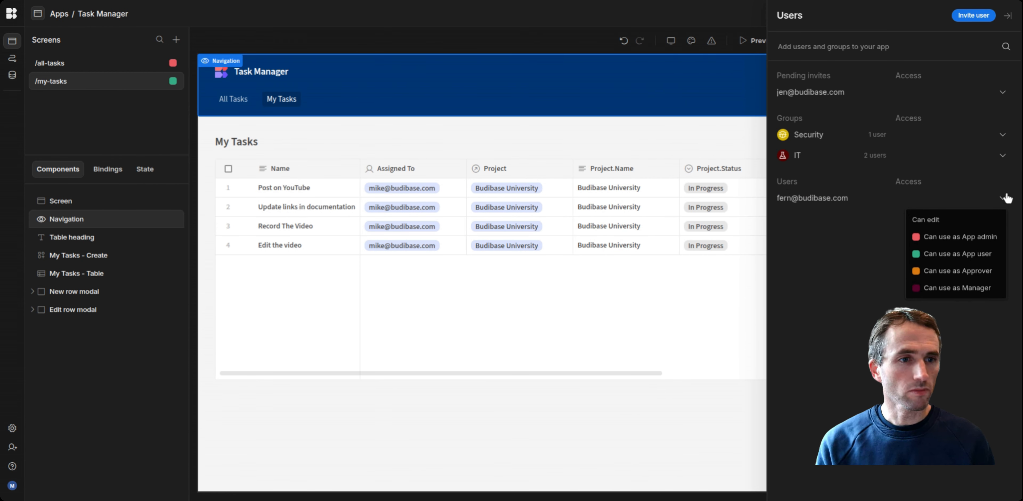
{"action": "left_click", "coordinate": [952, 260]}
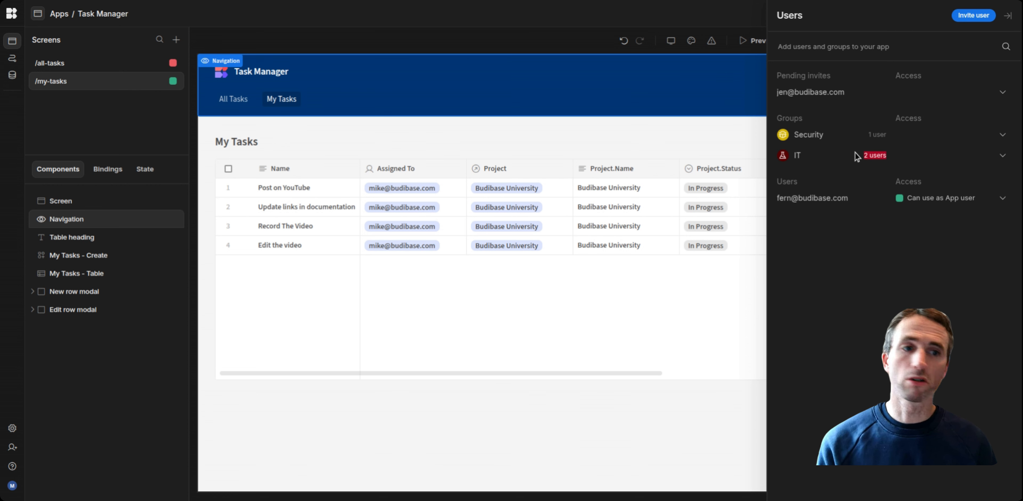
{"action": "left_click", "coordinate": [1005, 158]}
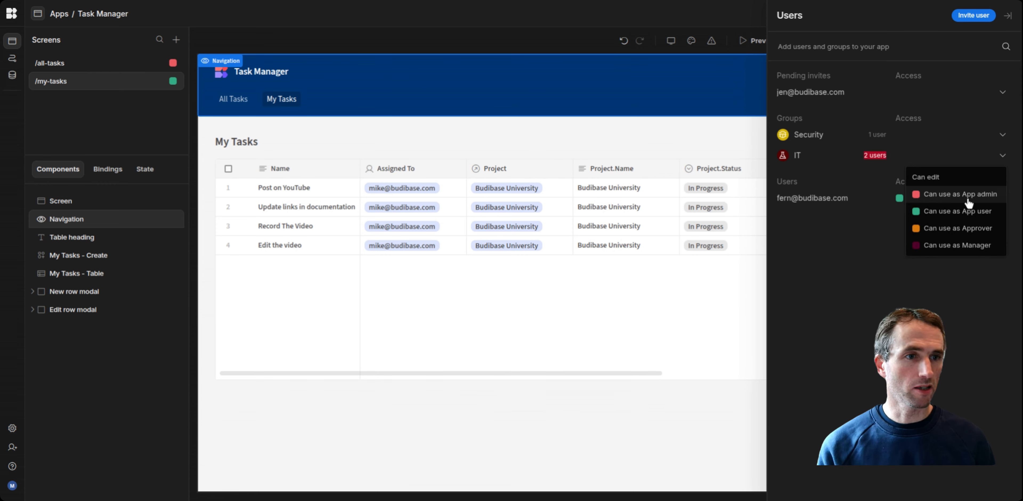
{"action": "left_click", "coordinate": [961, 194]}
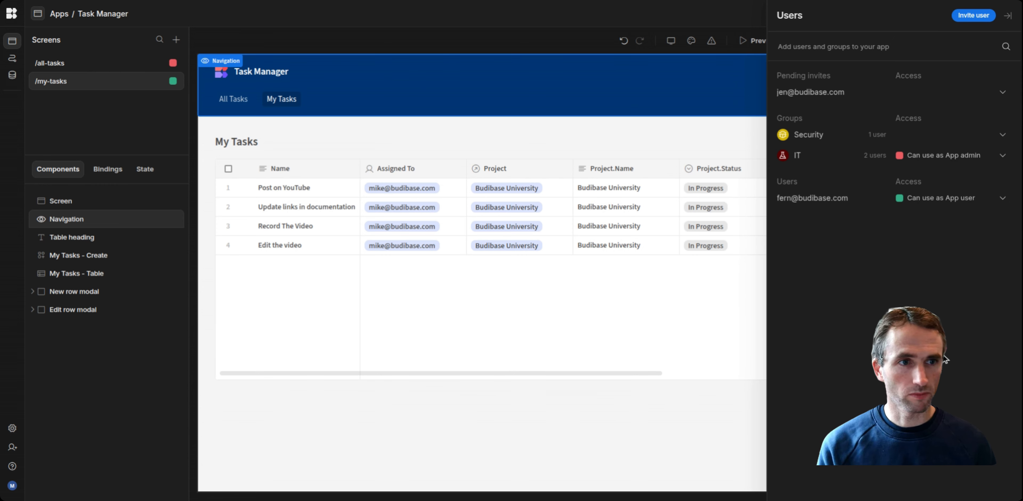